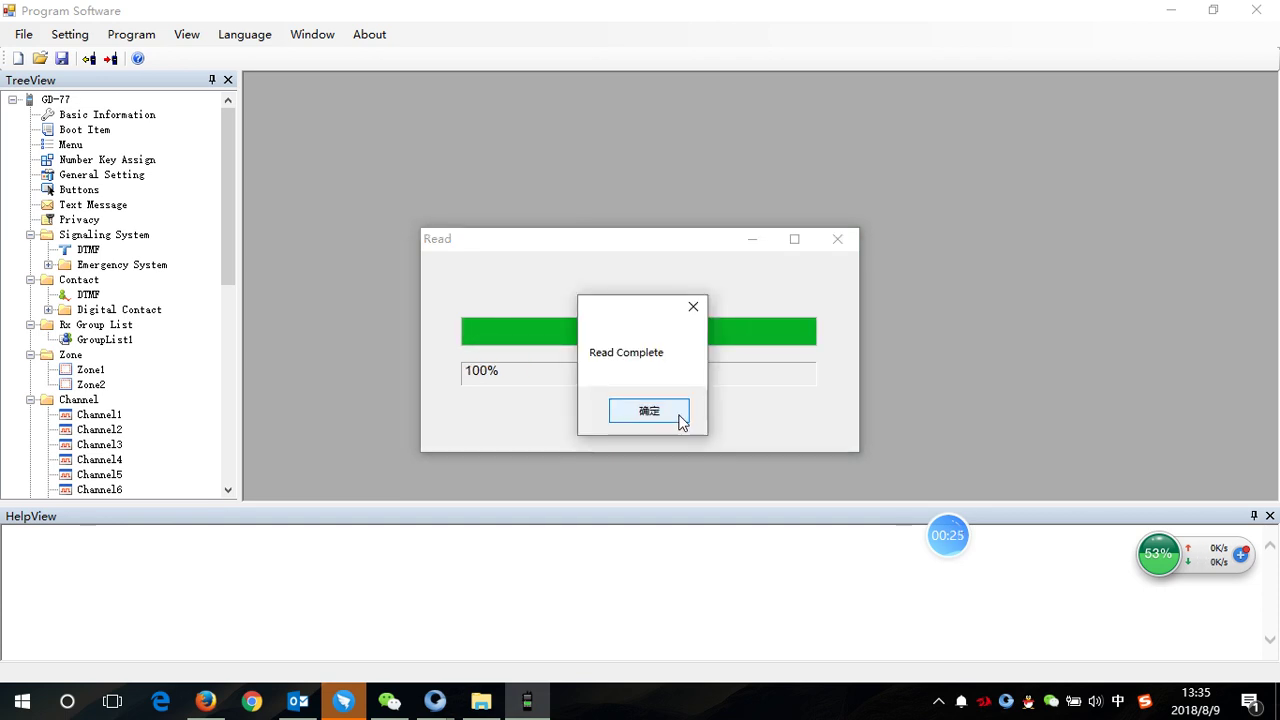
- Dismiss the completed radio read and open Basic Information to check the firmware version
left_click(679, 416)
left_click(86, 118)
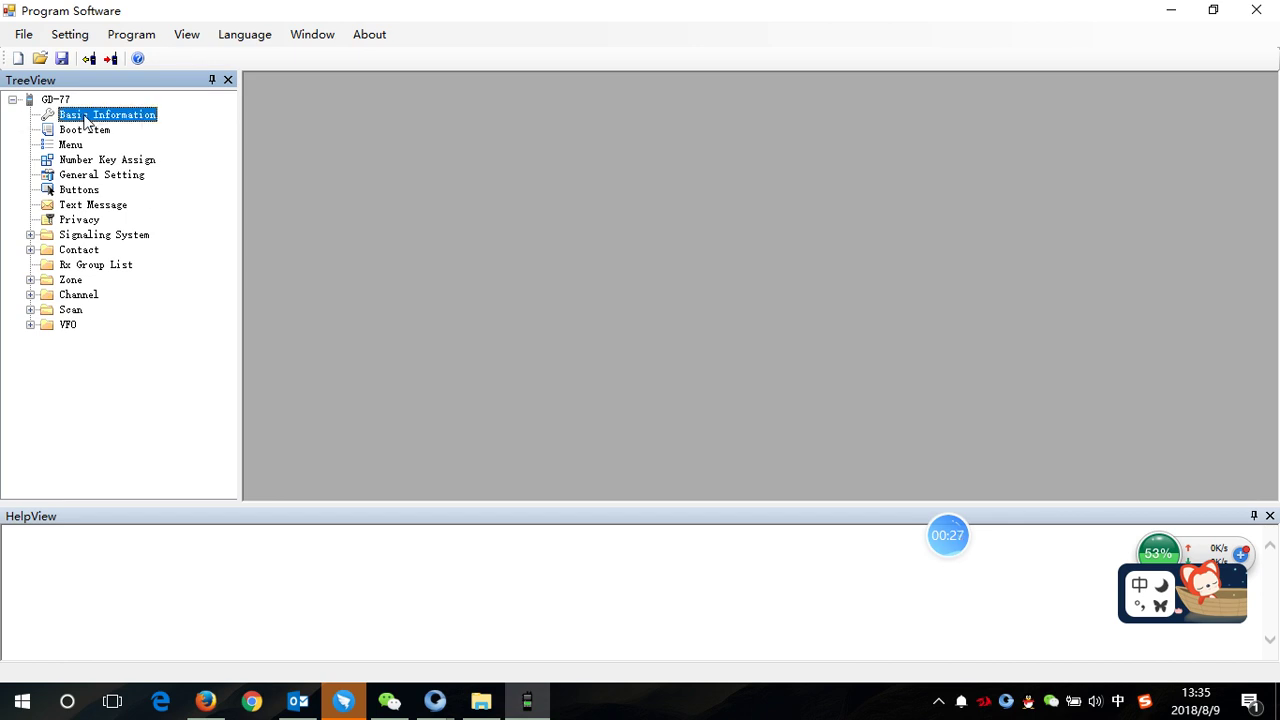
double_click(86, 118)
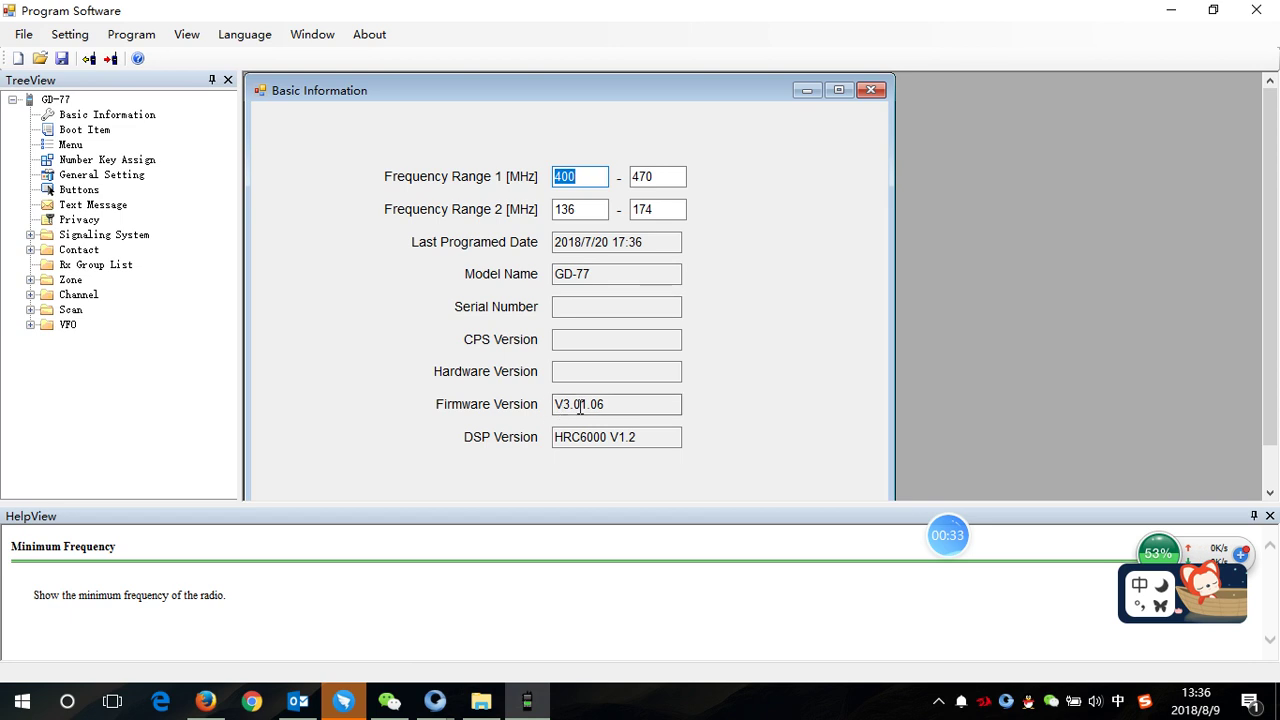
left_click(370, 36)
left_click(652, 405)
- Open General Setting and set the Radio ID to 00006588
left_click(87, 161)
left_click(88, 177)
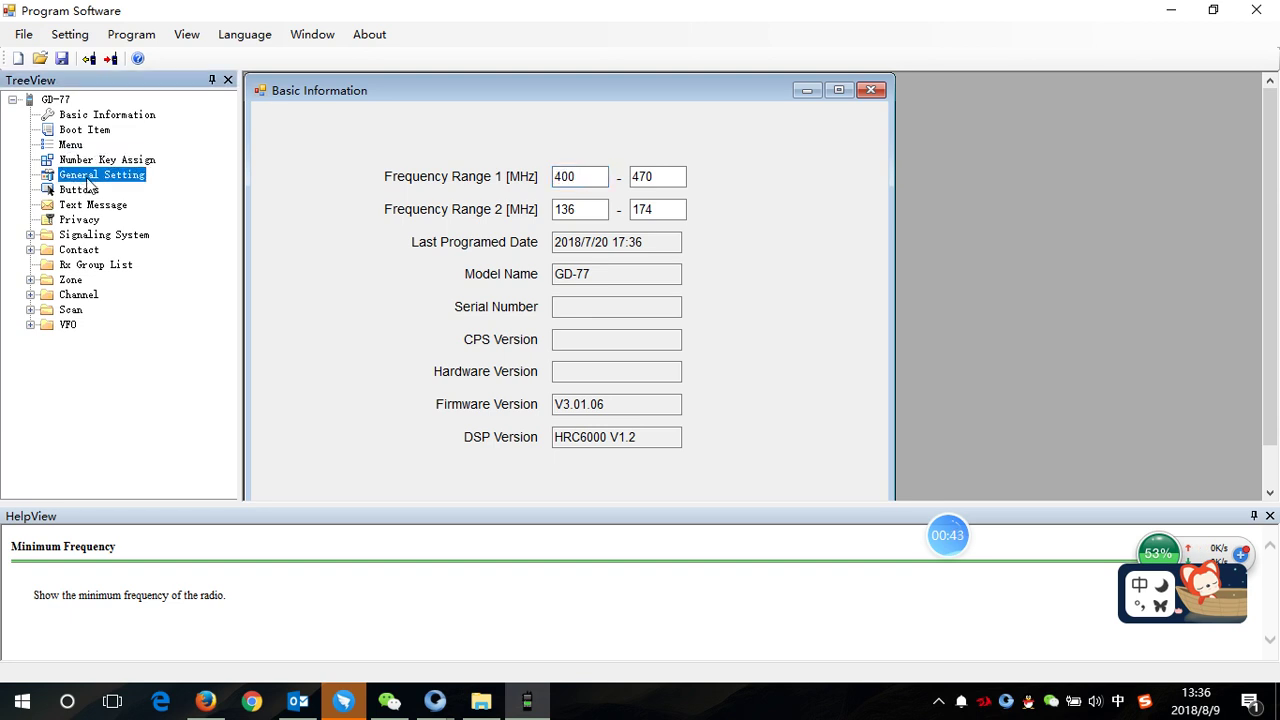
double_click(88, 177)
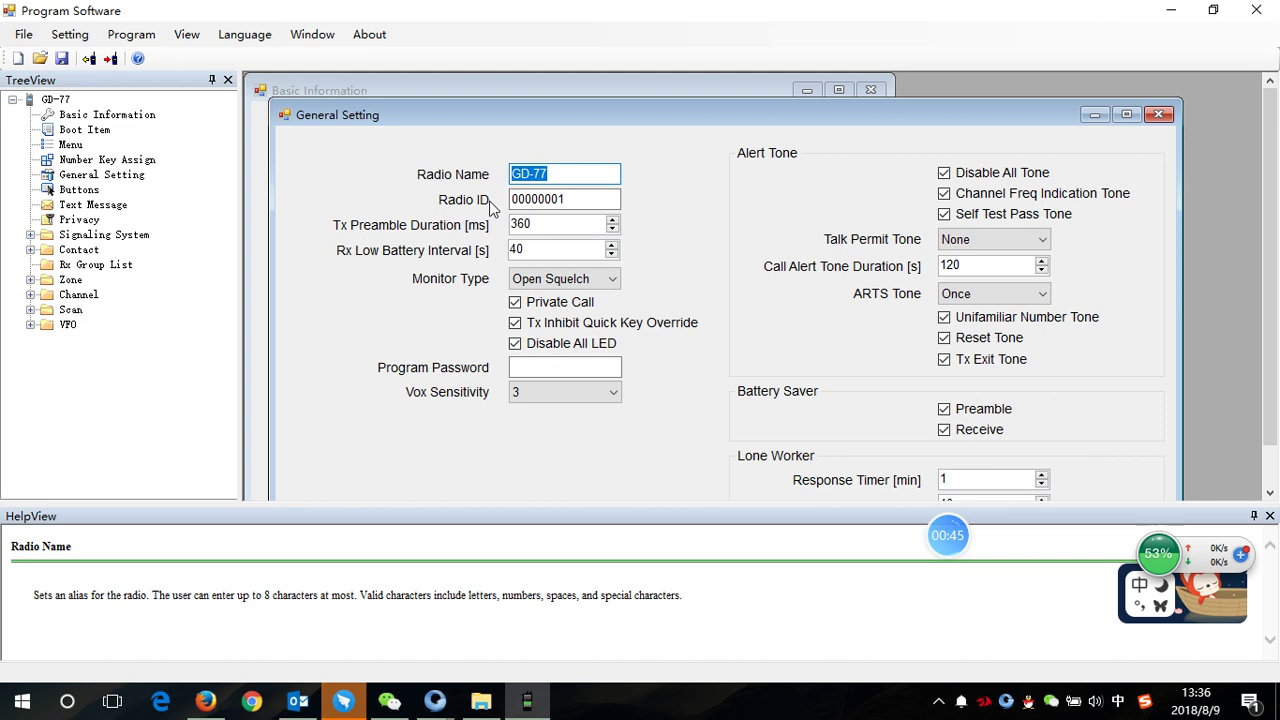
key("Tab")
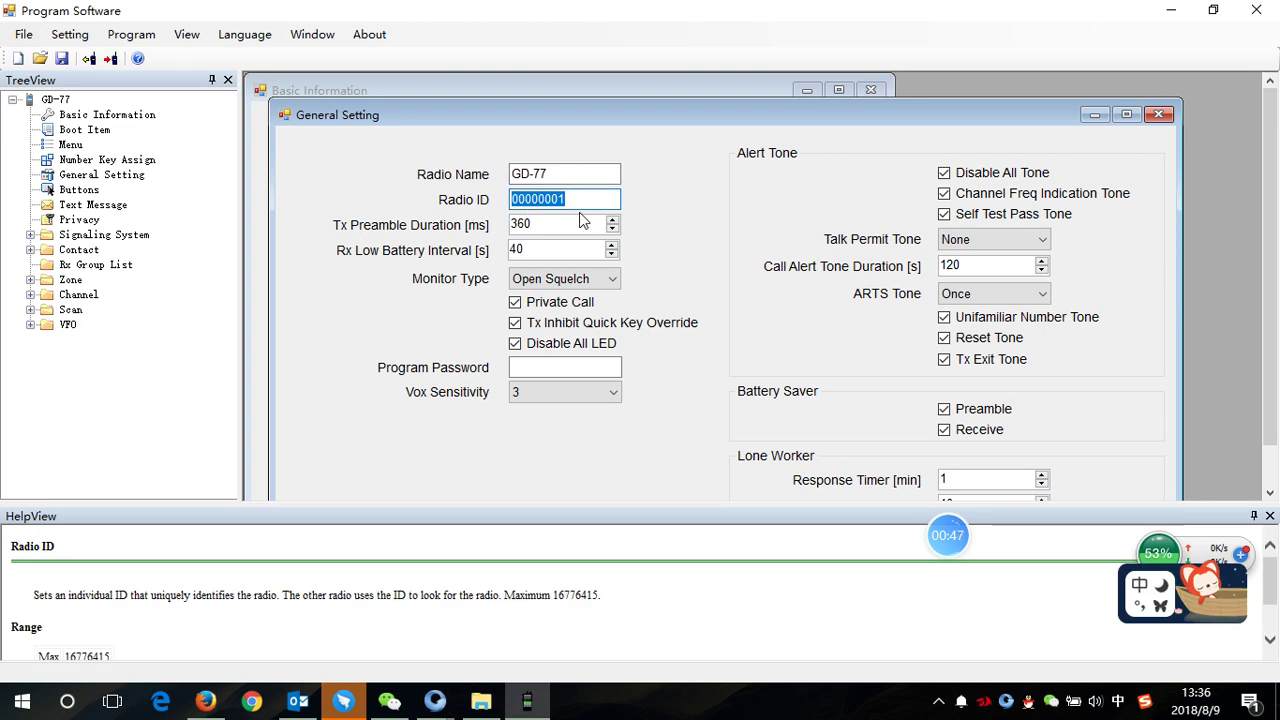
type("00")
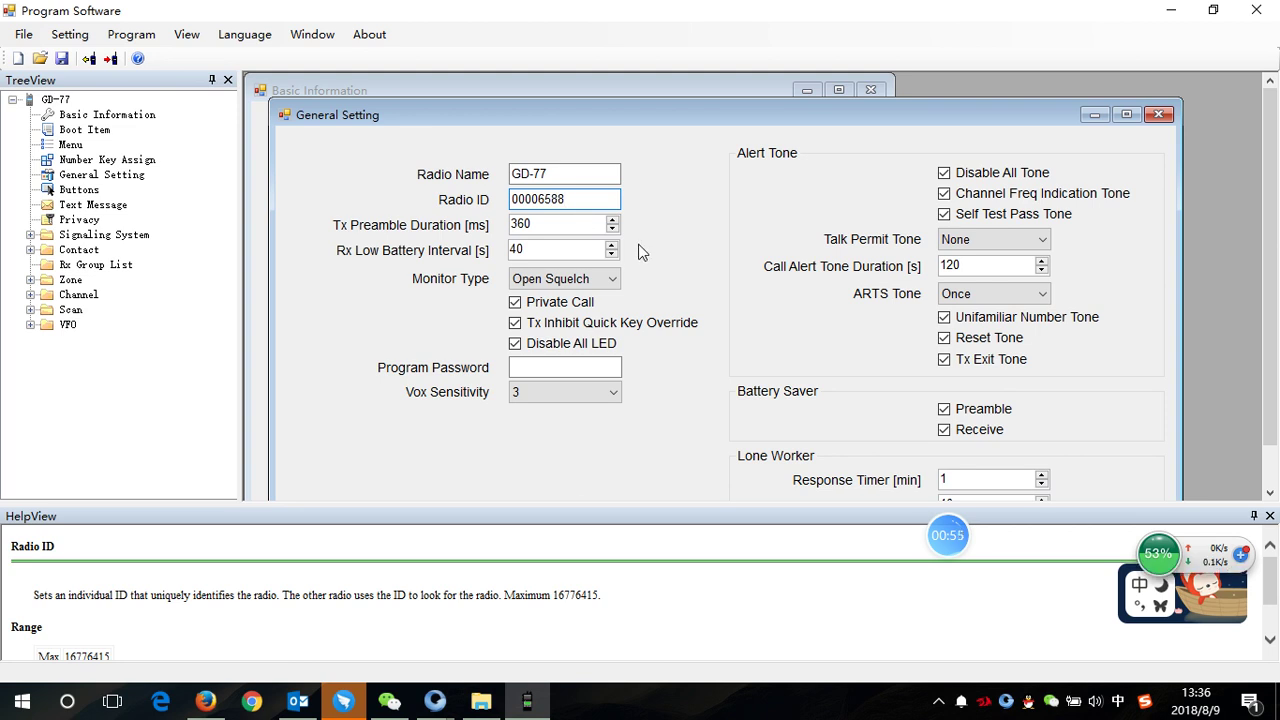
left_click(566, 231)
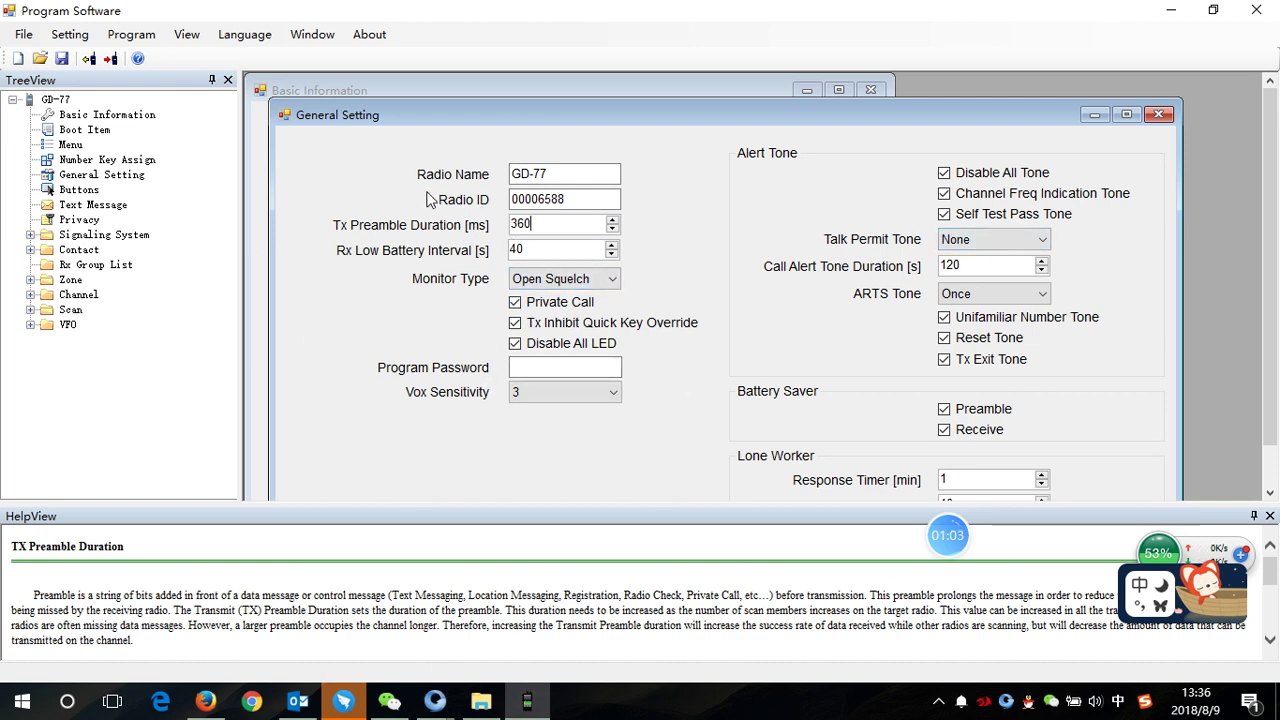
- Replace the Radio Name in General Setting with the radio owner's first name
left_click(507, 176)
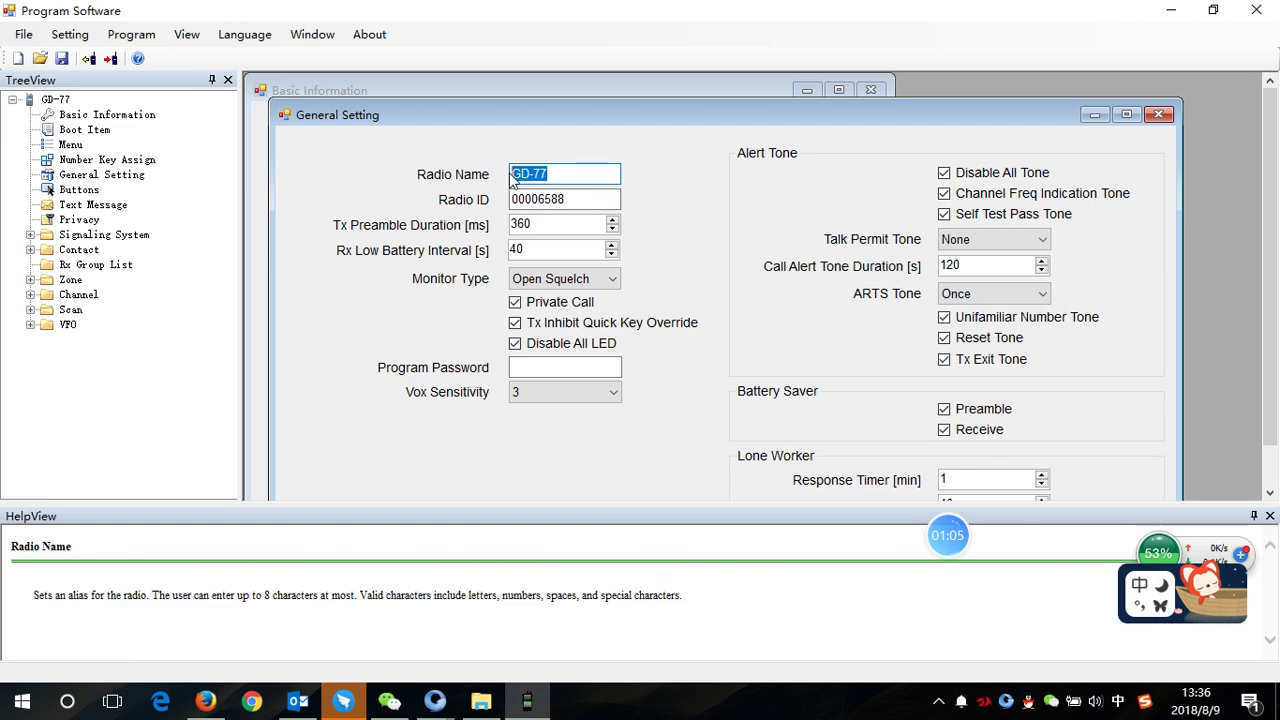
type("jacob")
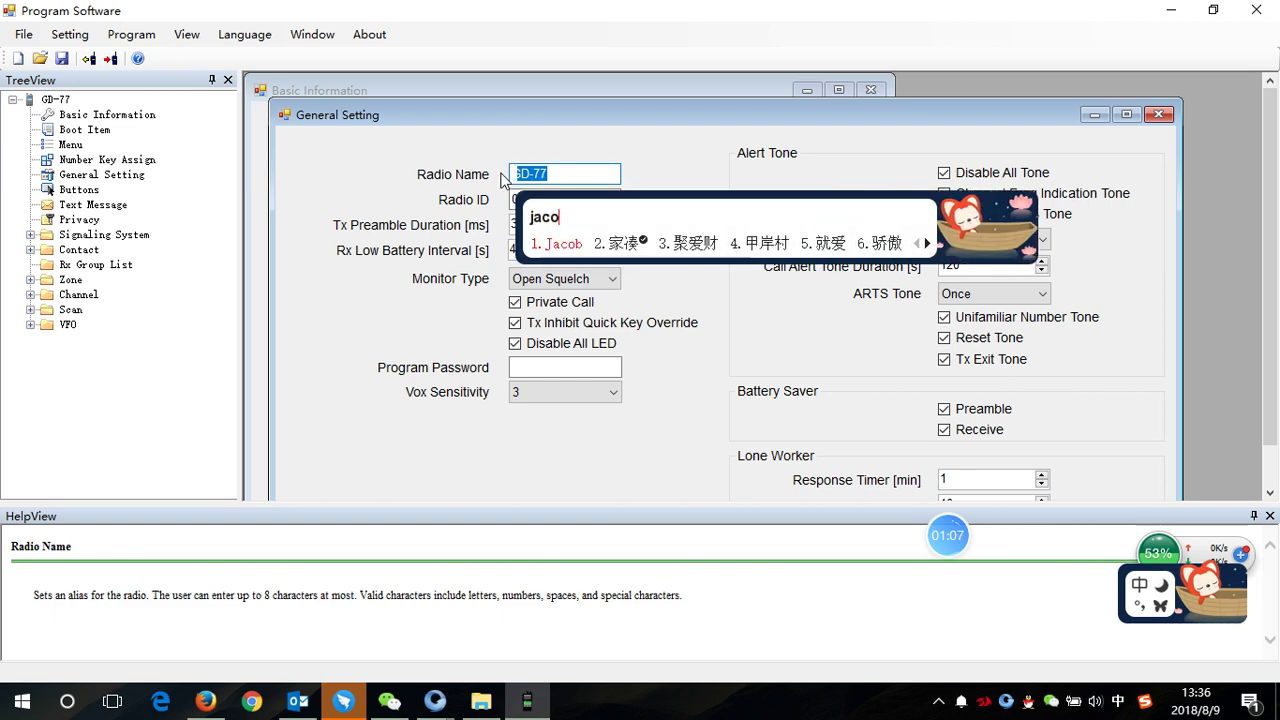
key("space")
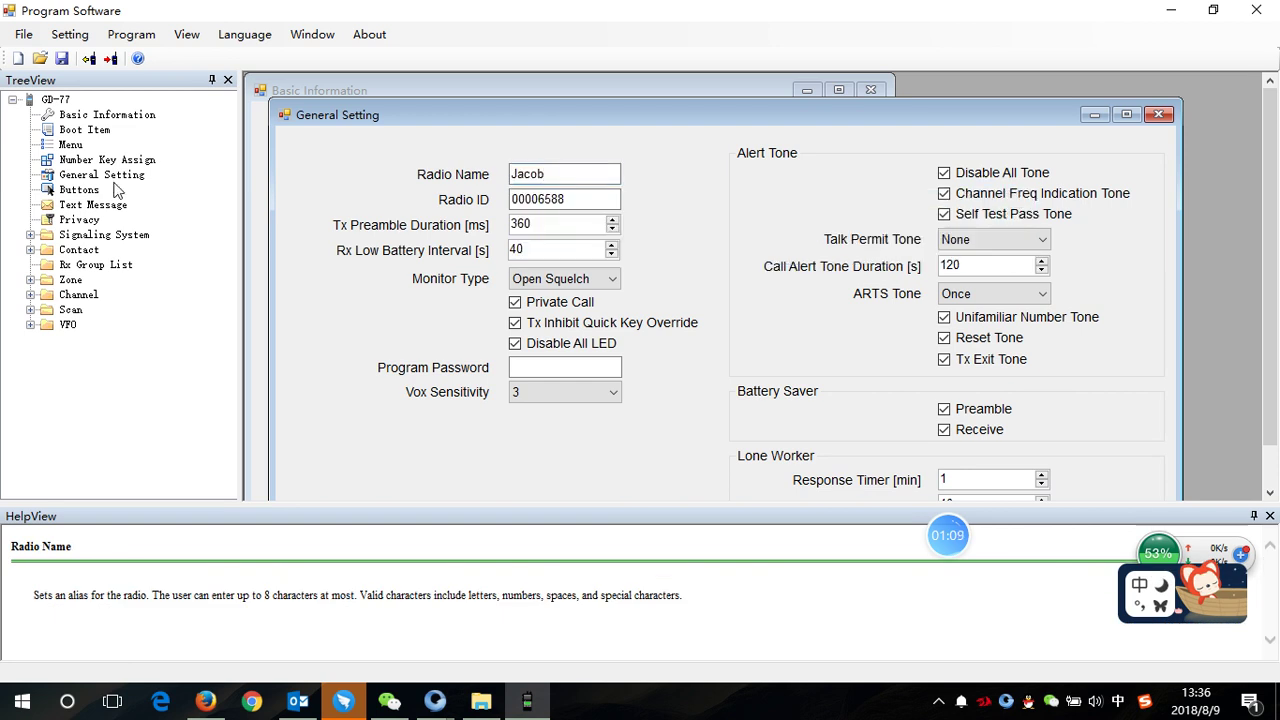
- Open the Menu settings and enable both Scan and Edit List in the Scan group
double_click(71, 145)
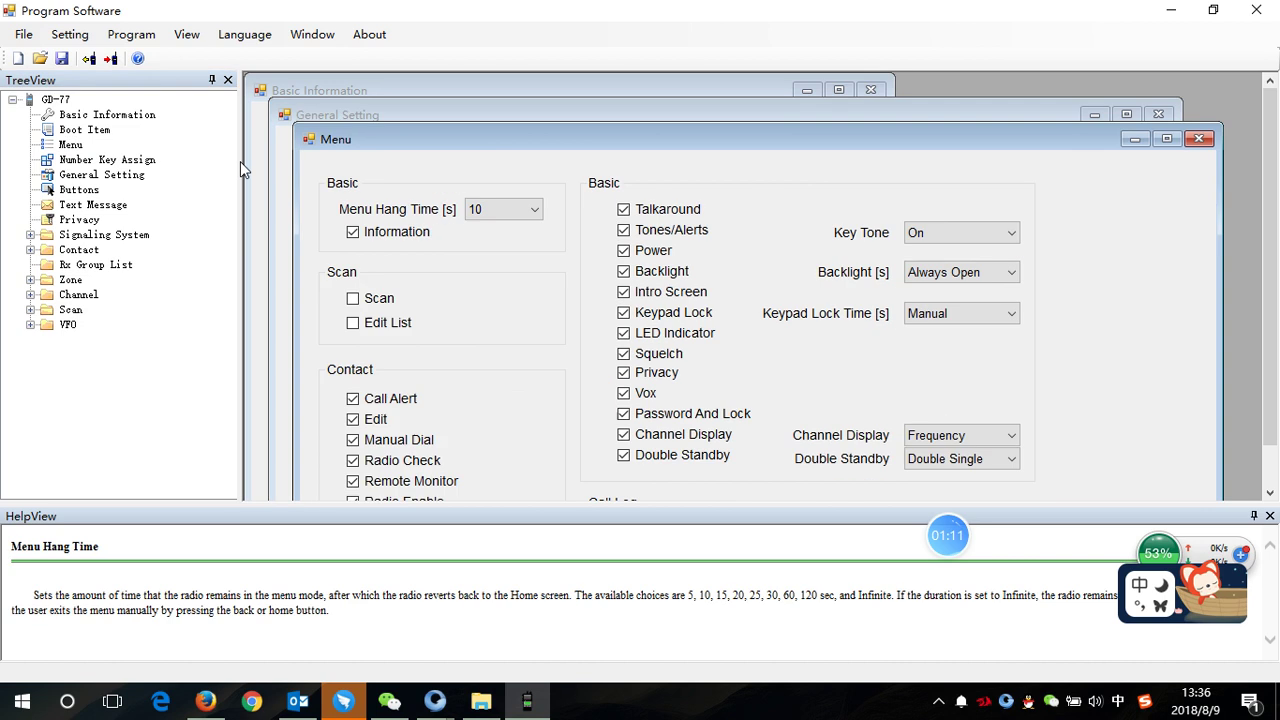
left_click(354, 300)
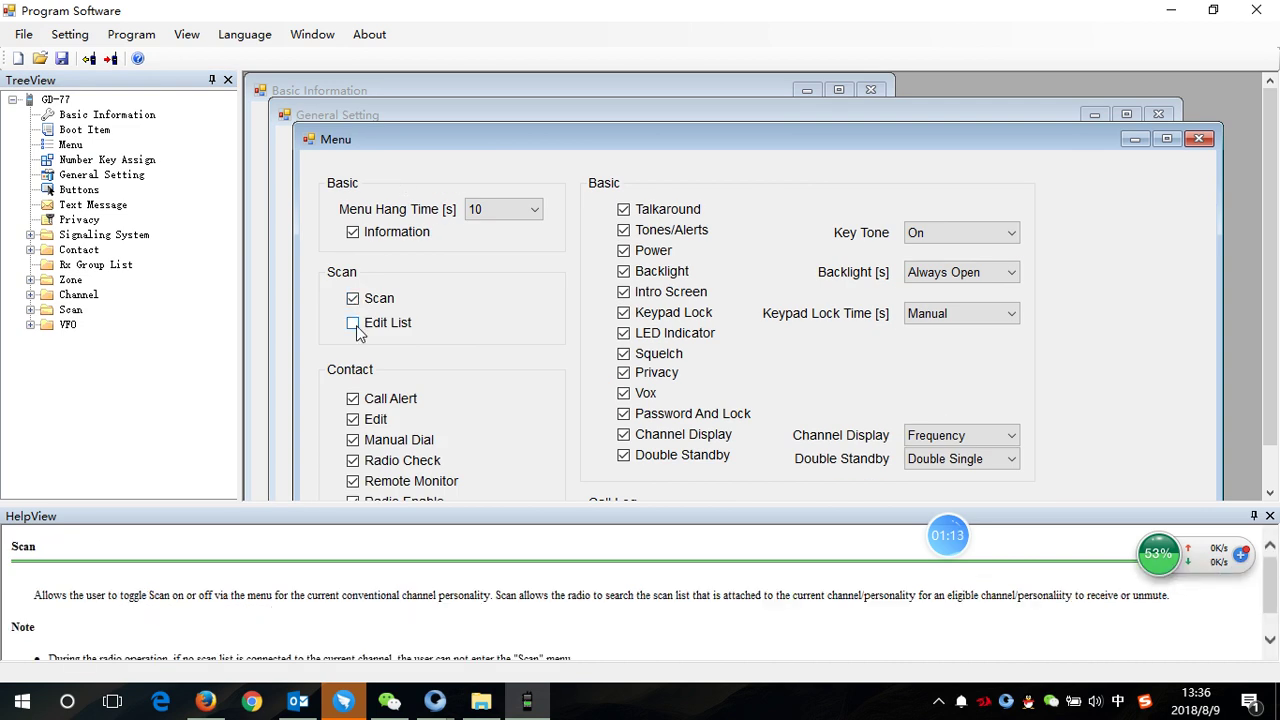
left_click(355, 323)
- Disable the Double Standby menu option and choose Double Single as the double standby mode
left_click_drag(1265, 233, 1262, 290)
left_click(624, 357)
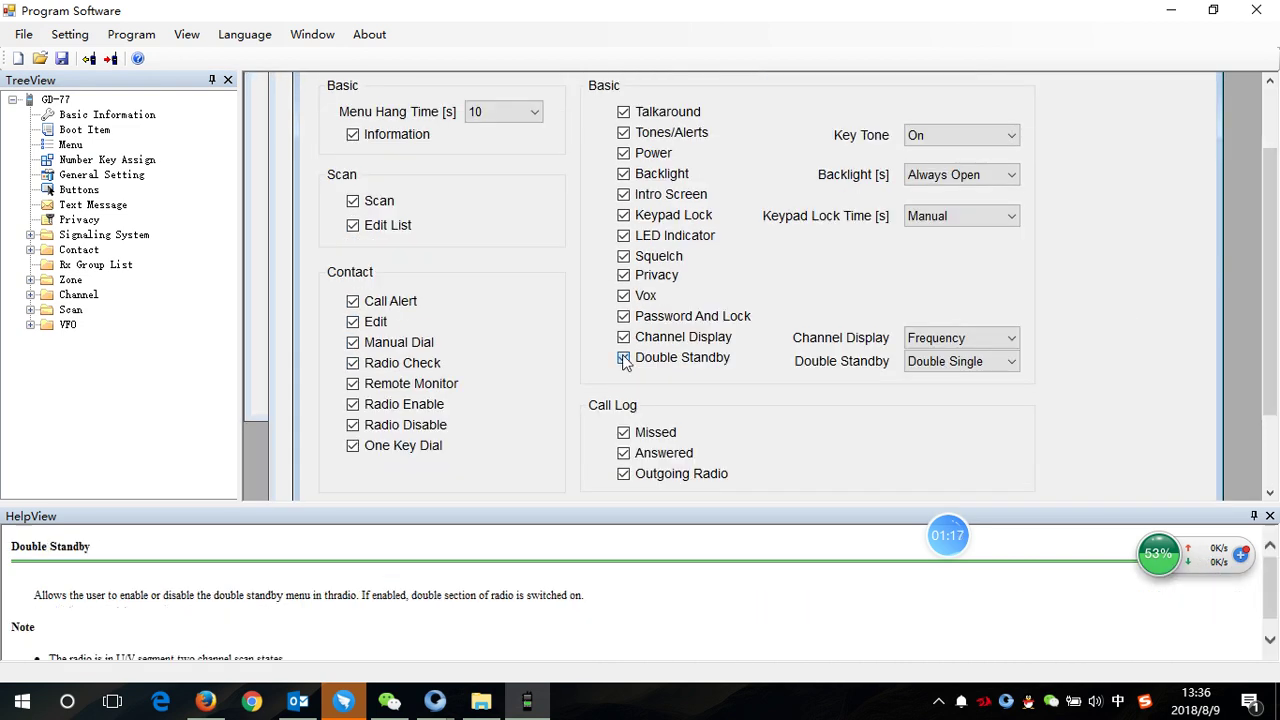
left_click(961, 362)
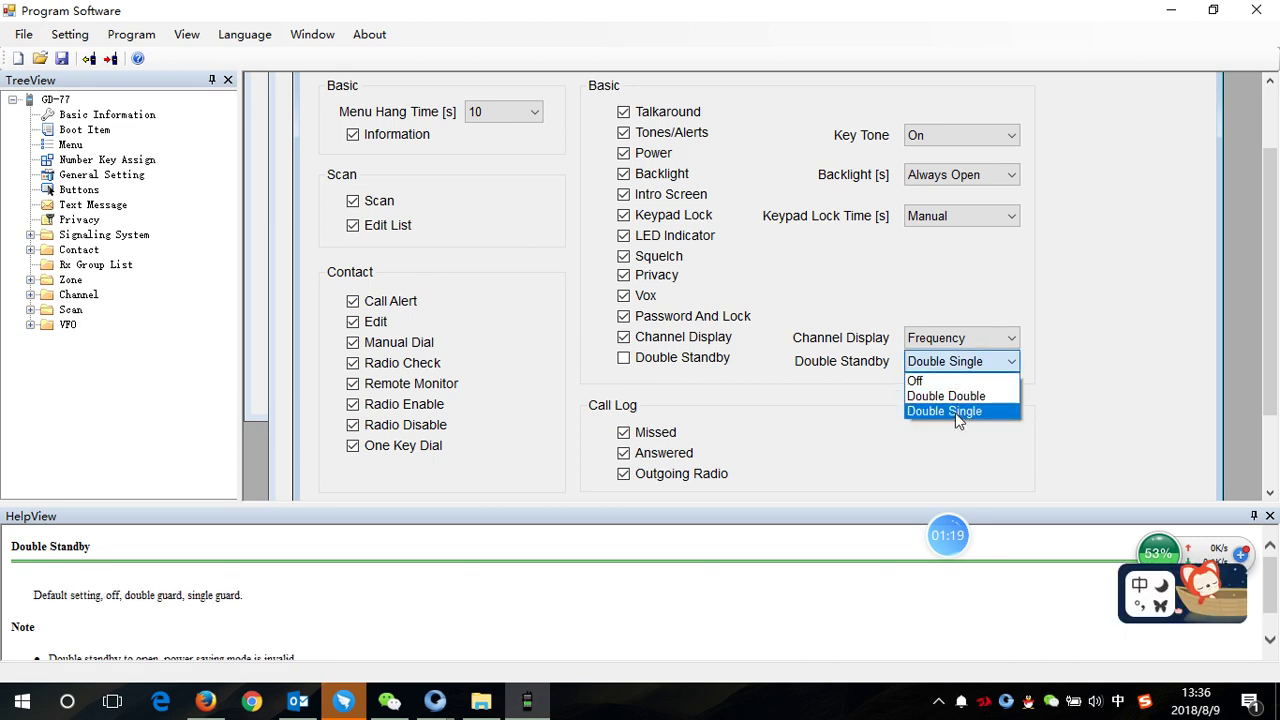
left_click(960, 410)
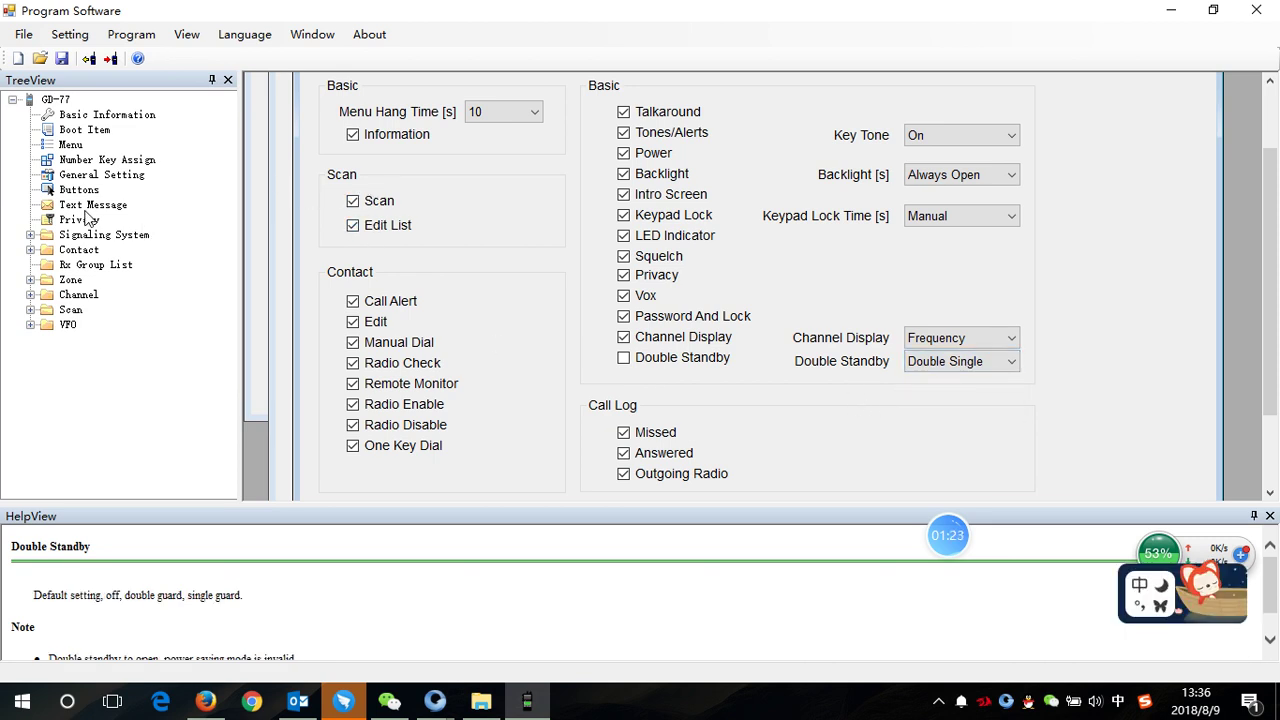
- Add a Private Call contact to the Digital Contact group under Contact
left_click(31, 249)
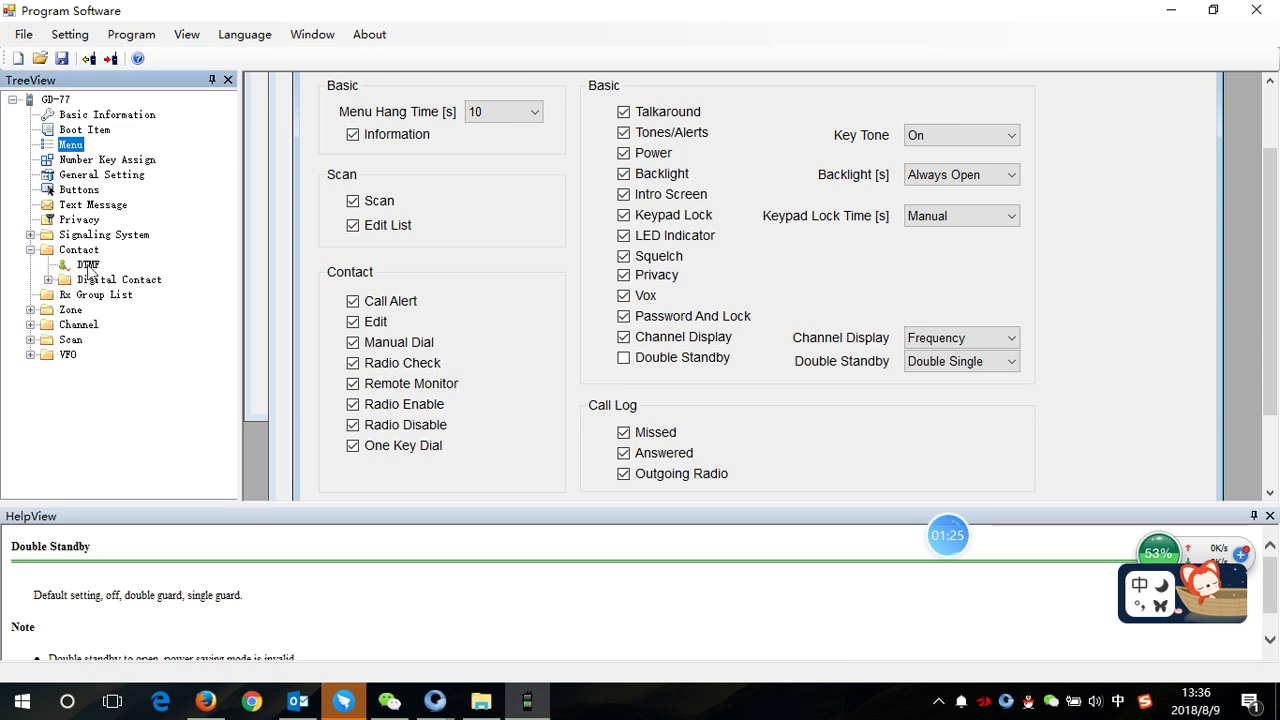
left_click(49, 280)
right_click(101, 283)
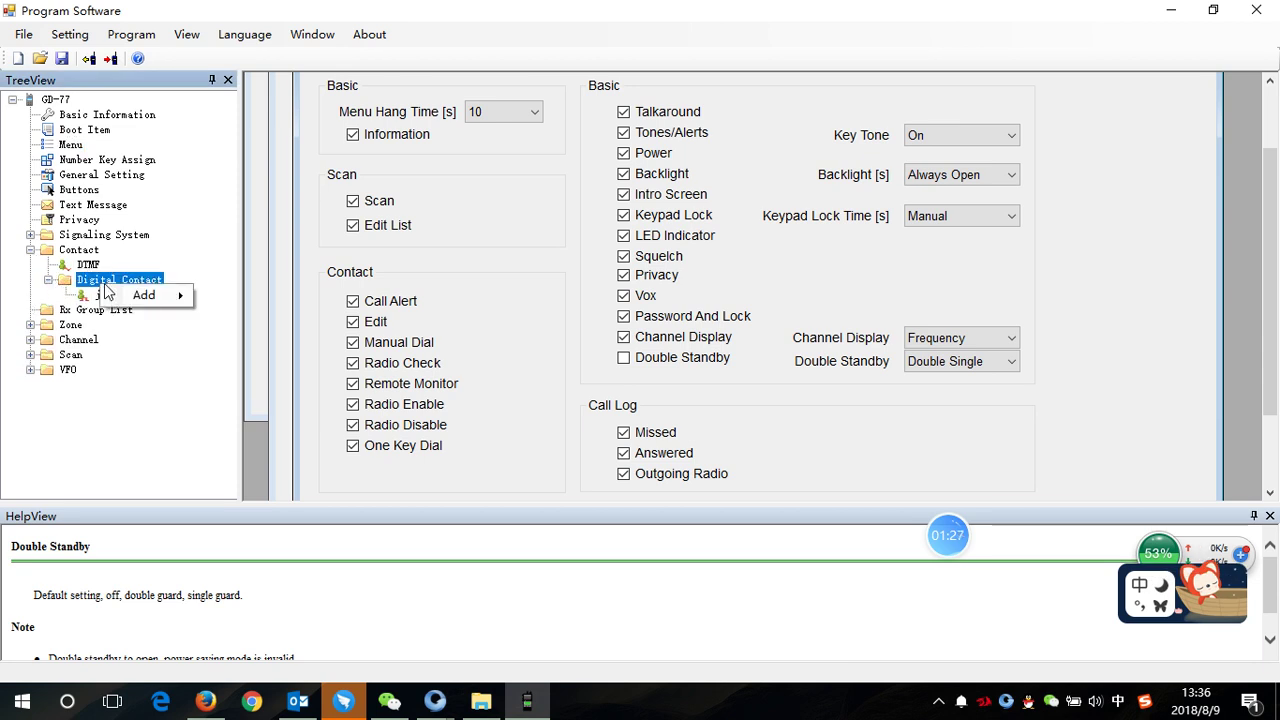
mouse_move(175, 300)
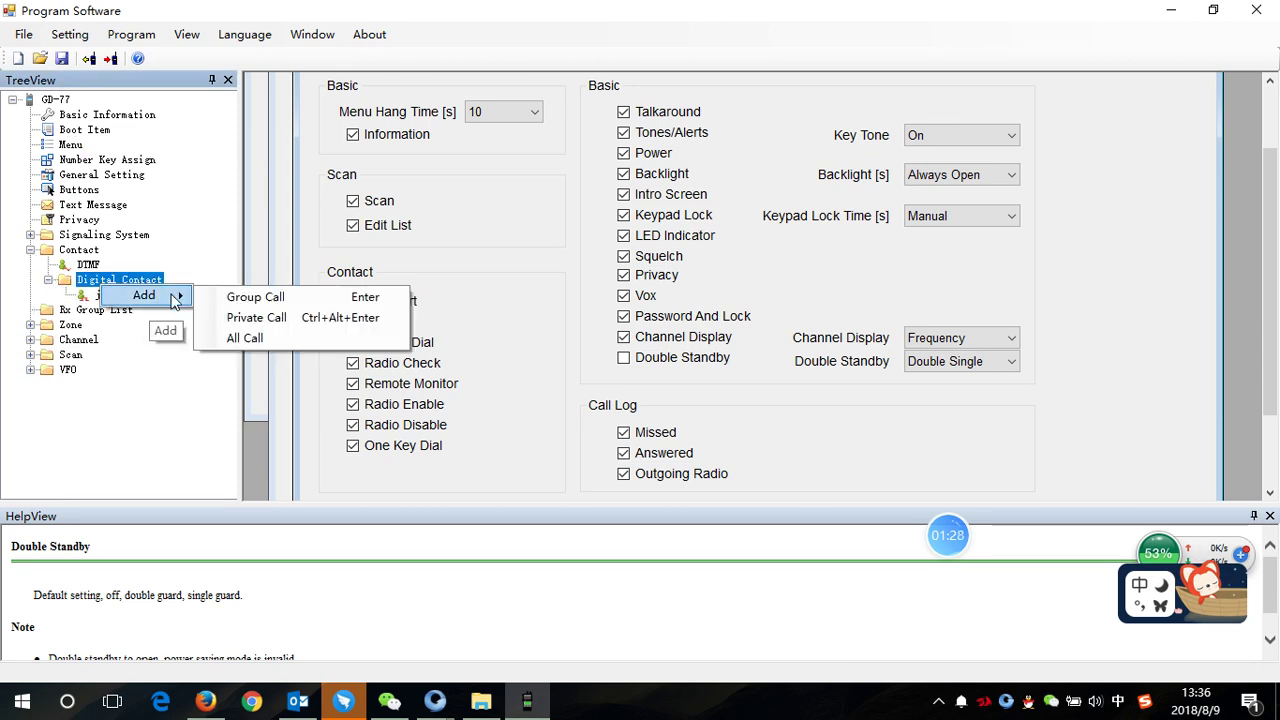
left_click(250, 318)
- Open the new private call contact, enter the person's name with an initial capital, and set its Call ID to 00000110
left_click(117, 311)
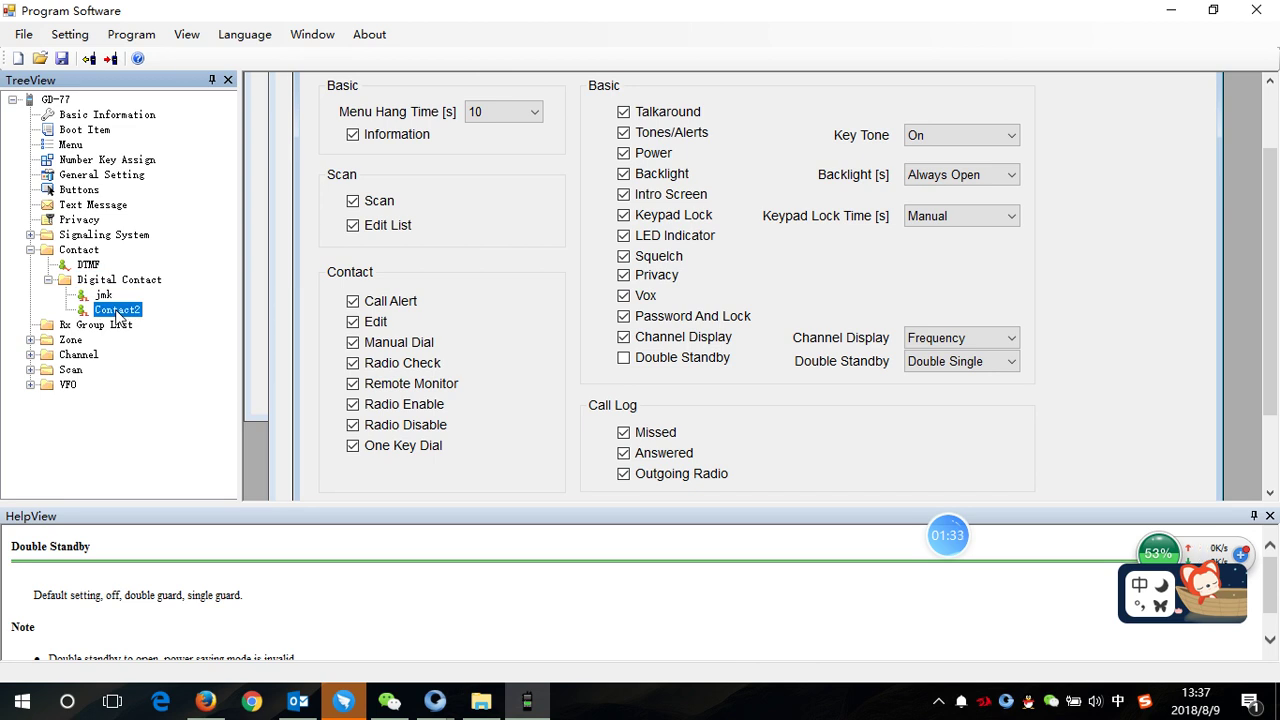
double_click(117, 311)
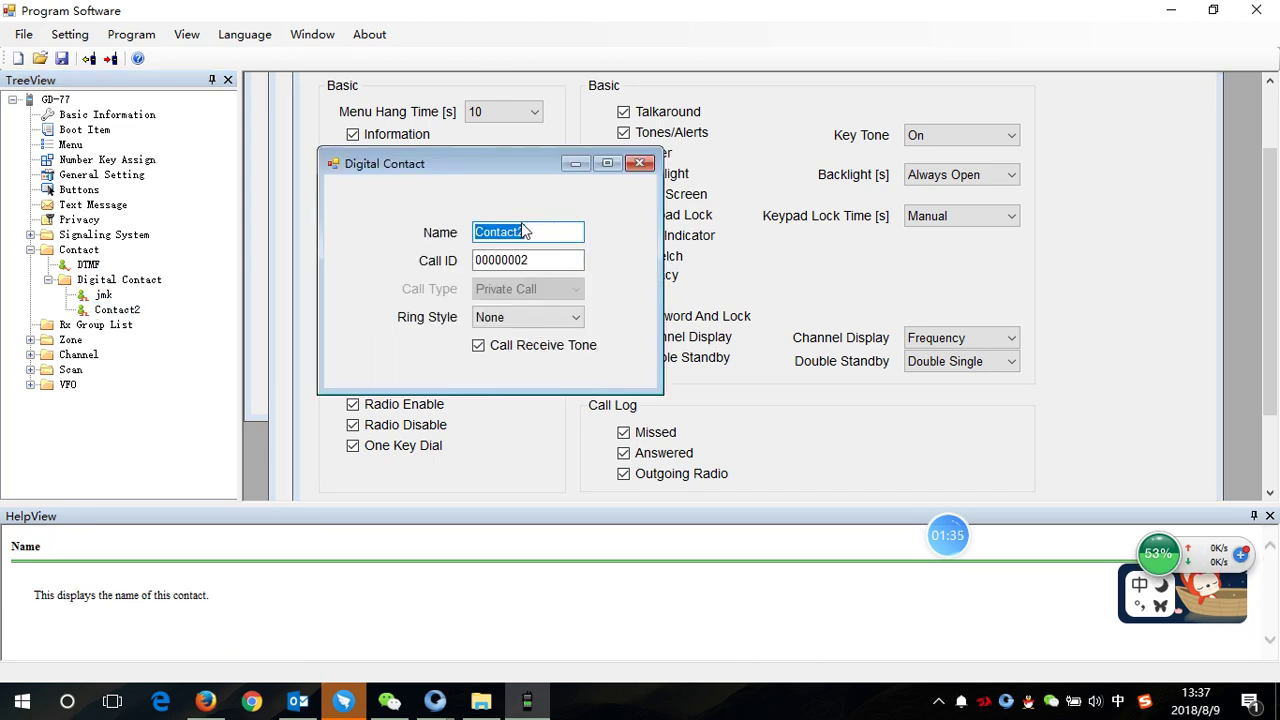
type("wing")
key("Return")
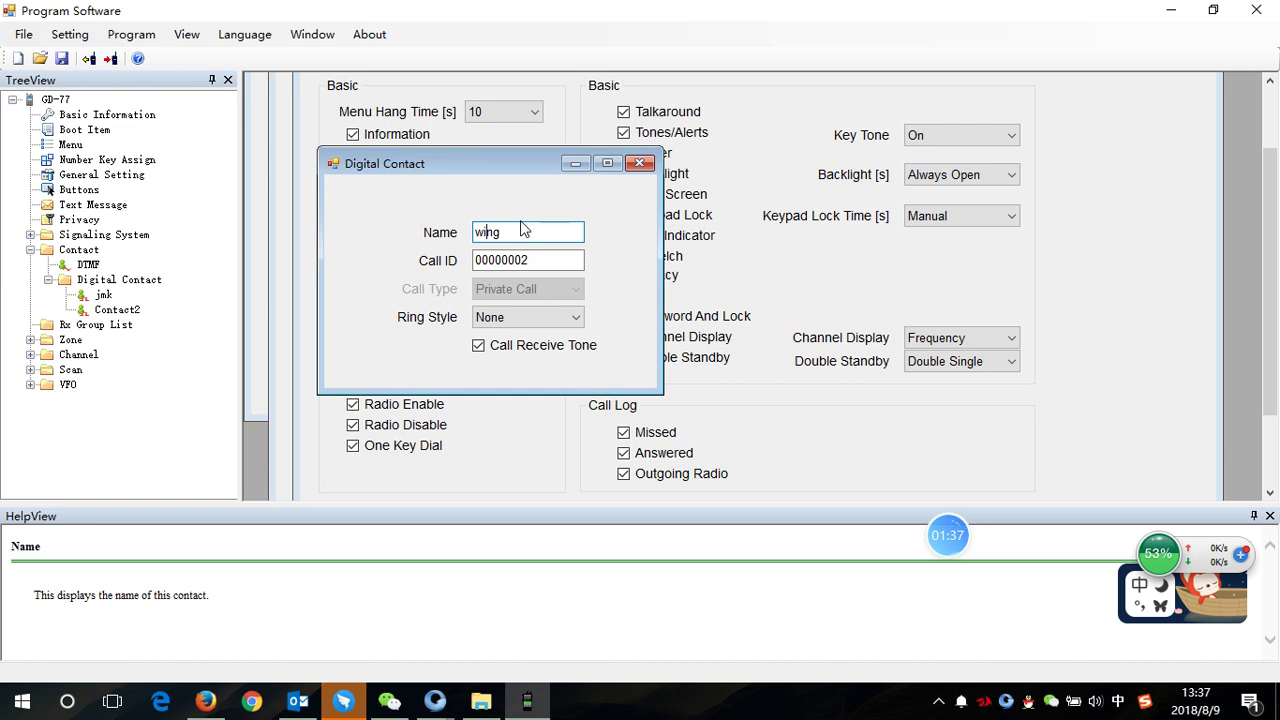
key("BackSpace")
key("shift")
type("W")
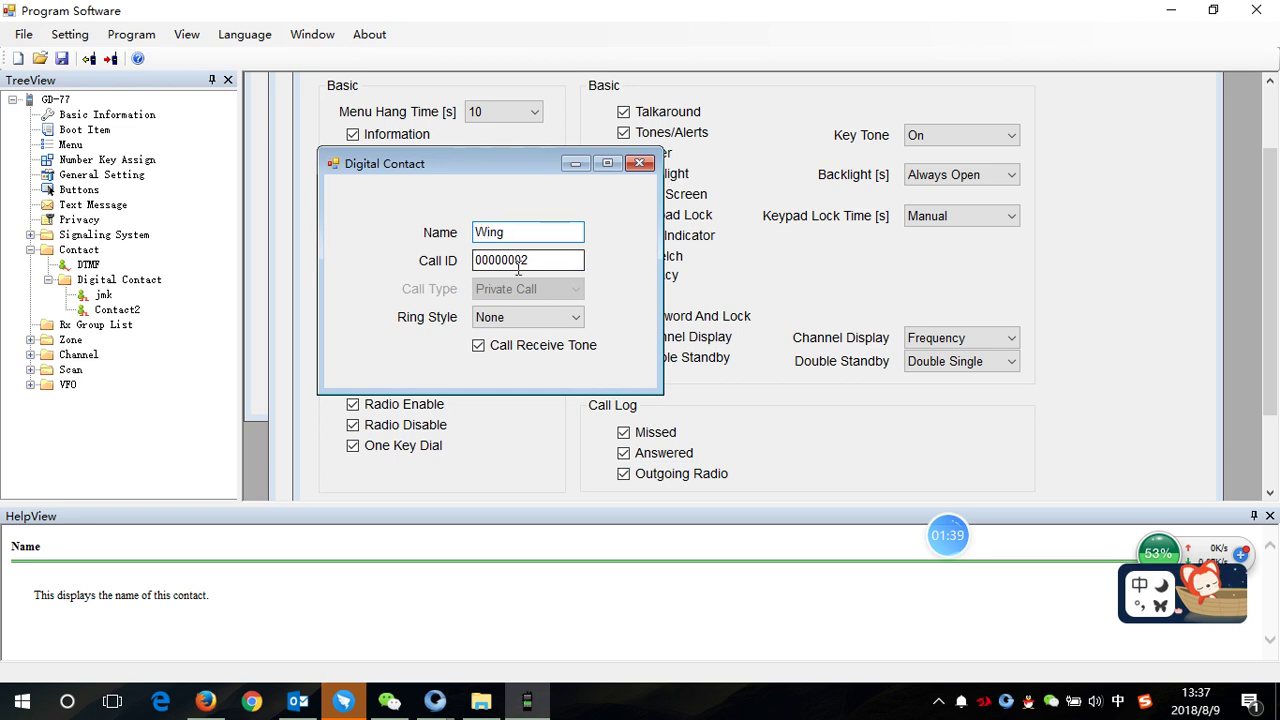
left_click_drag(520, 262, 536, 270)
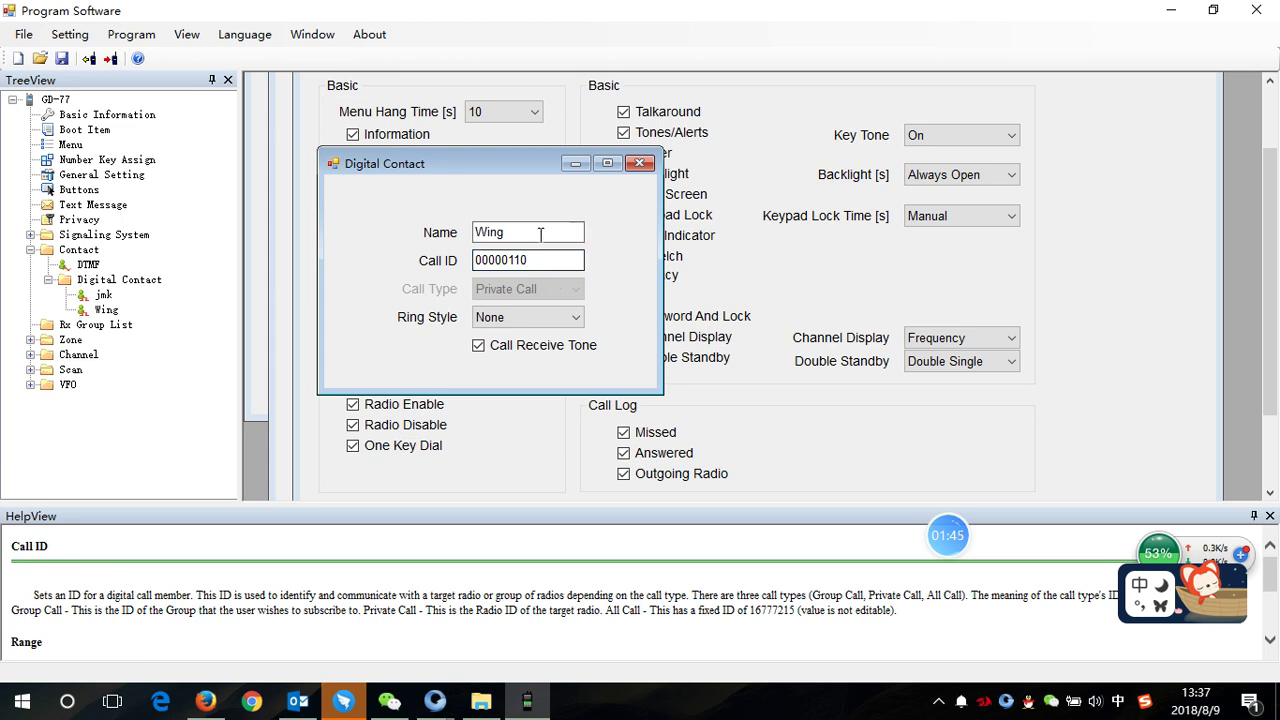
left_click(541, 233)
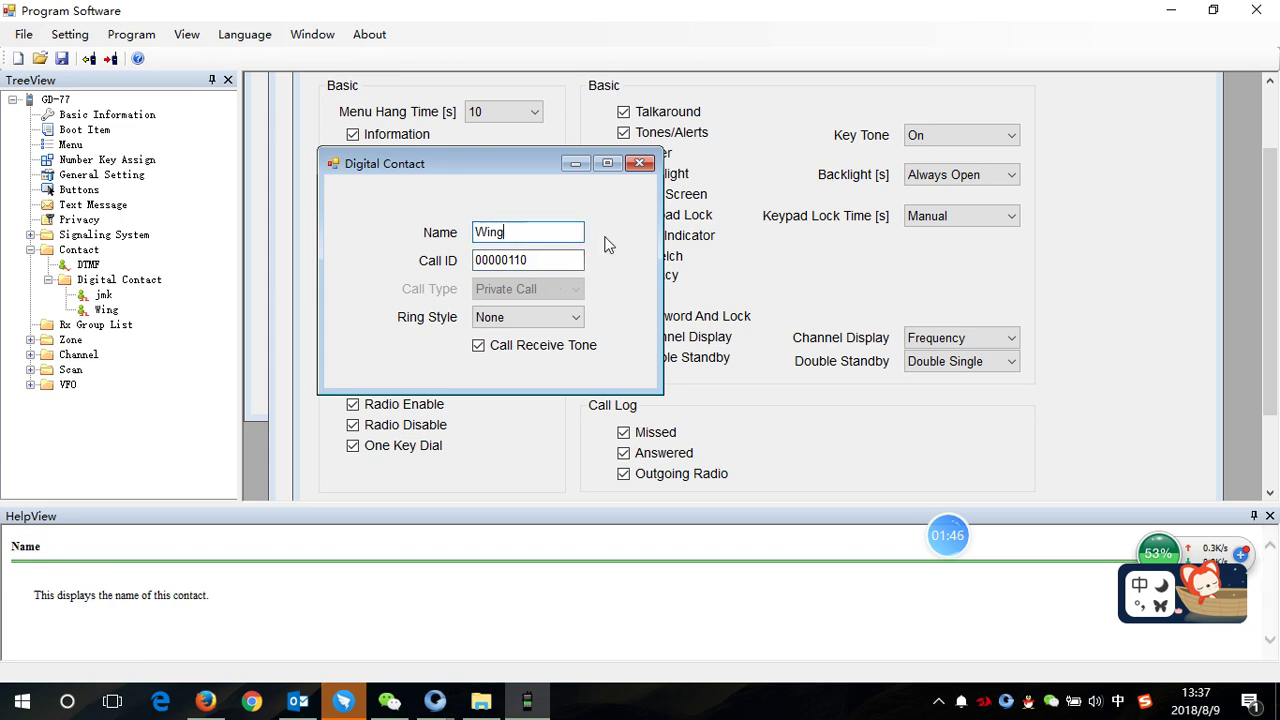
- Add another Private Call entry to Digital Contact and open its details
right_click(114, 283)
mouse_move(166, 301)
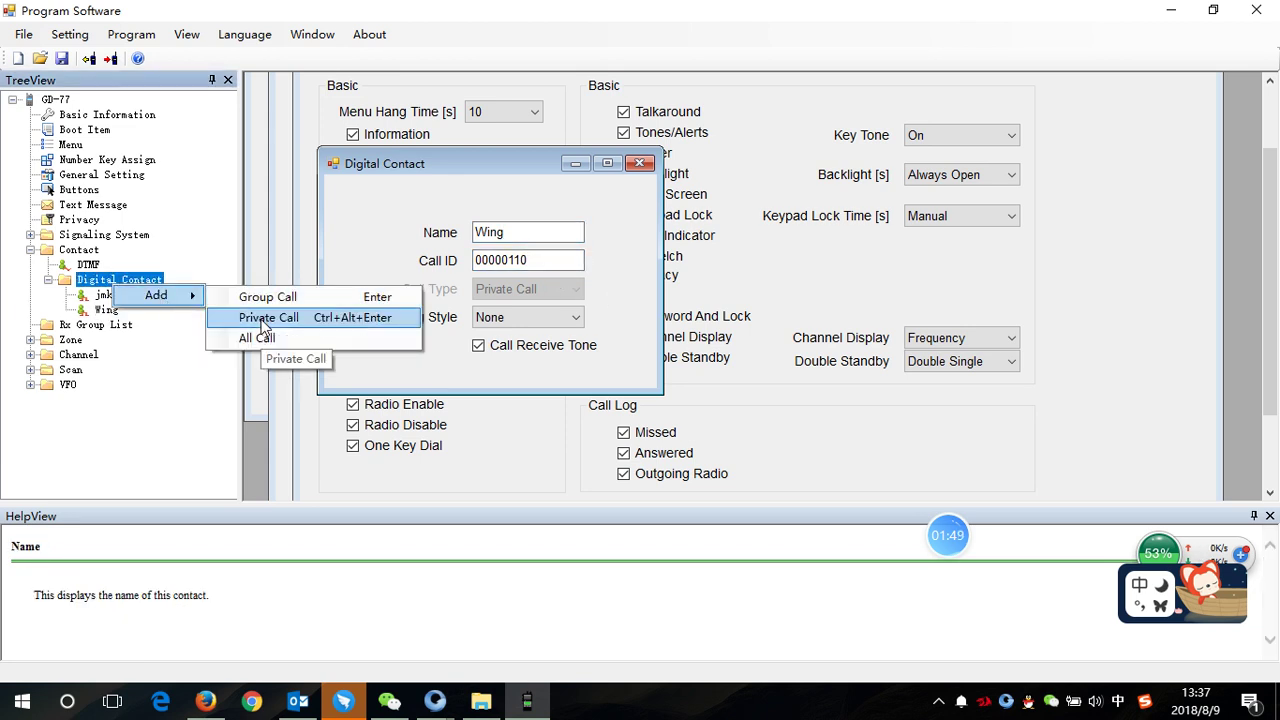
left_click(275, 317)
left_click(128, 327)
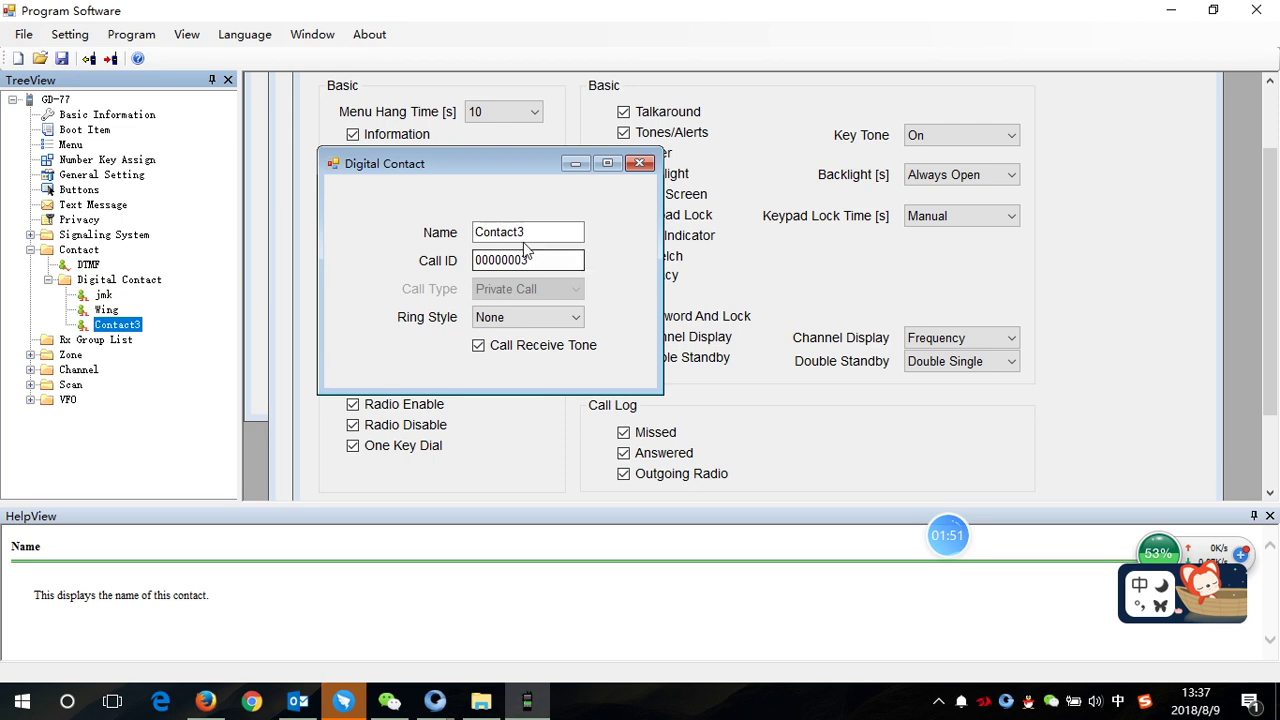
- Enter the person's name for the third digital contact and set its Call ID to 00000112
left_click(462, 240)
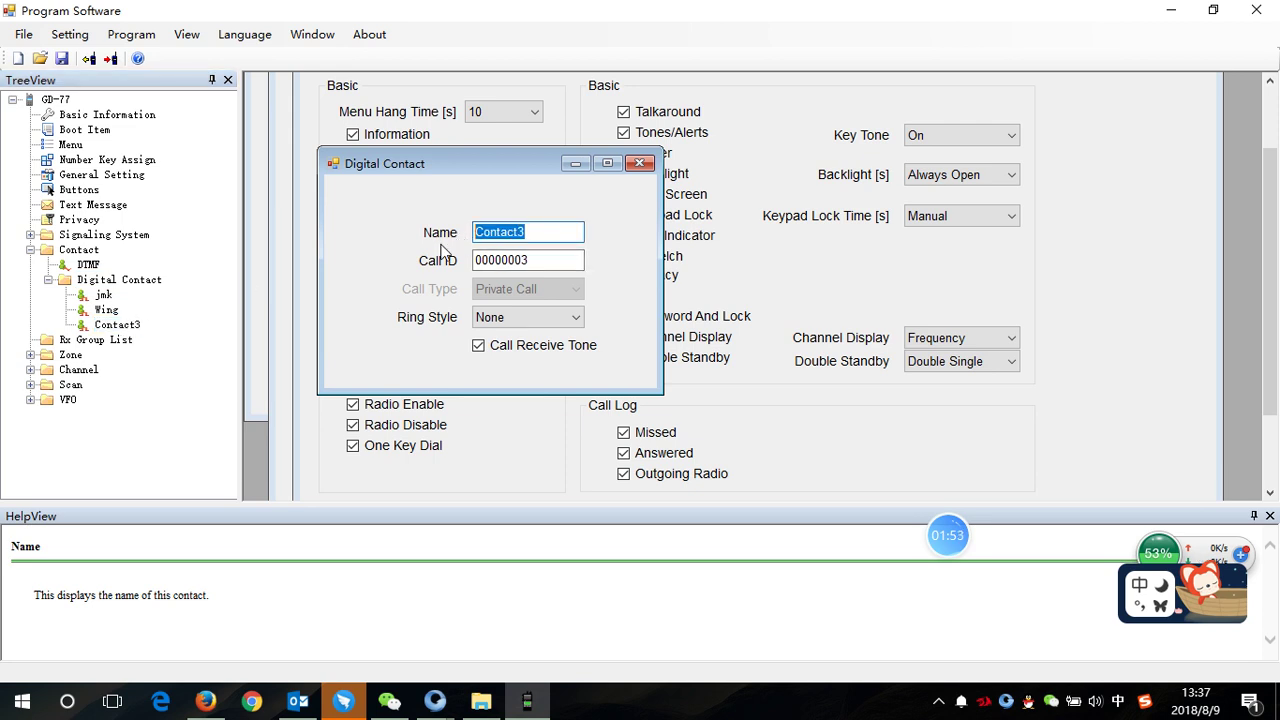
type("mia")
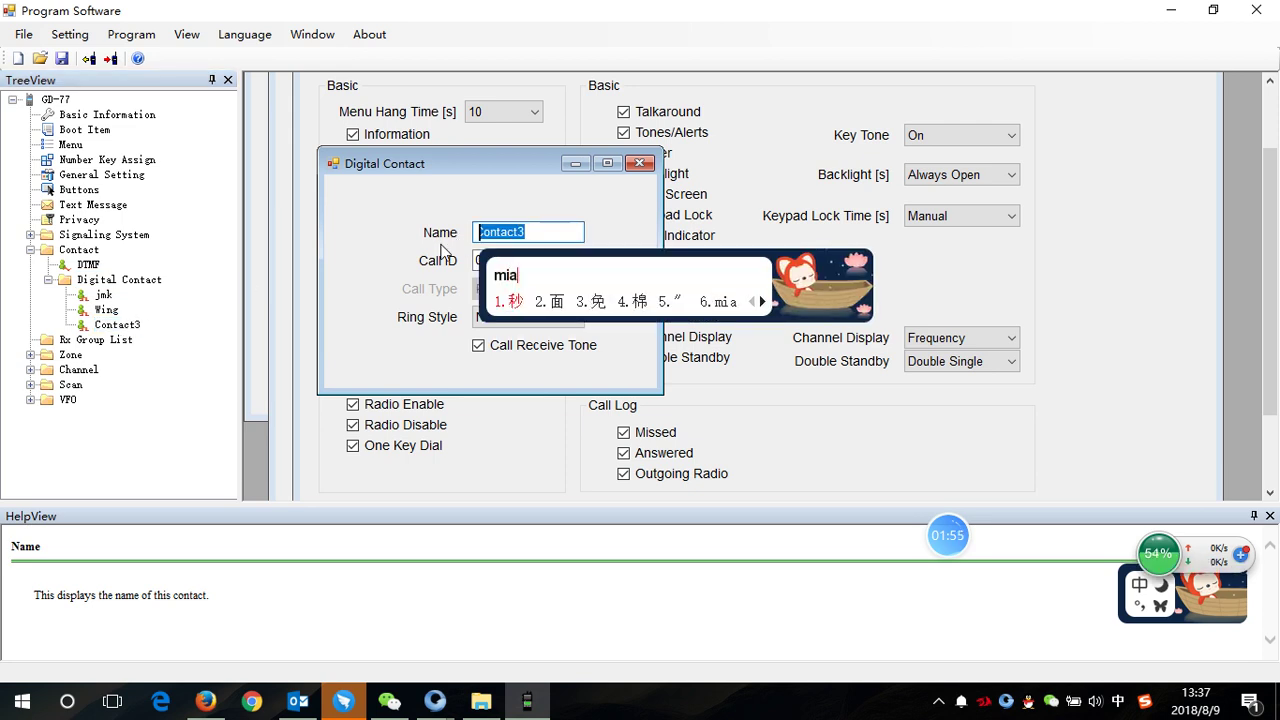
key("shift")
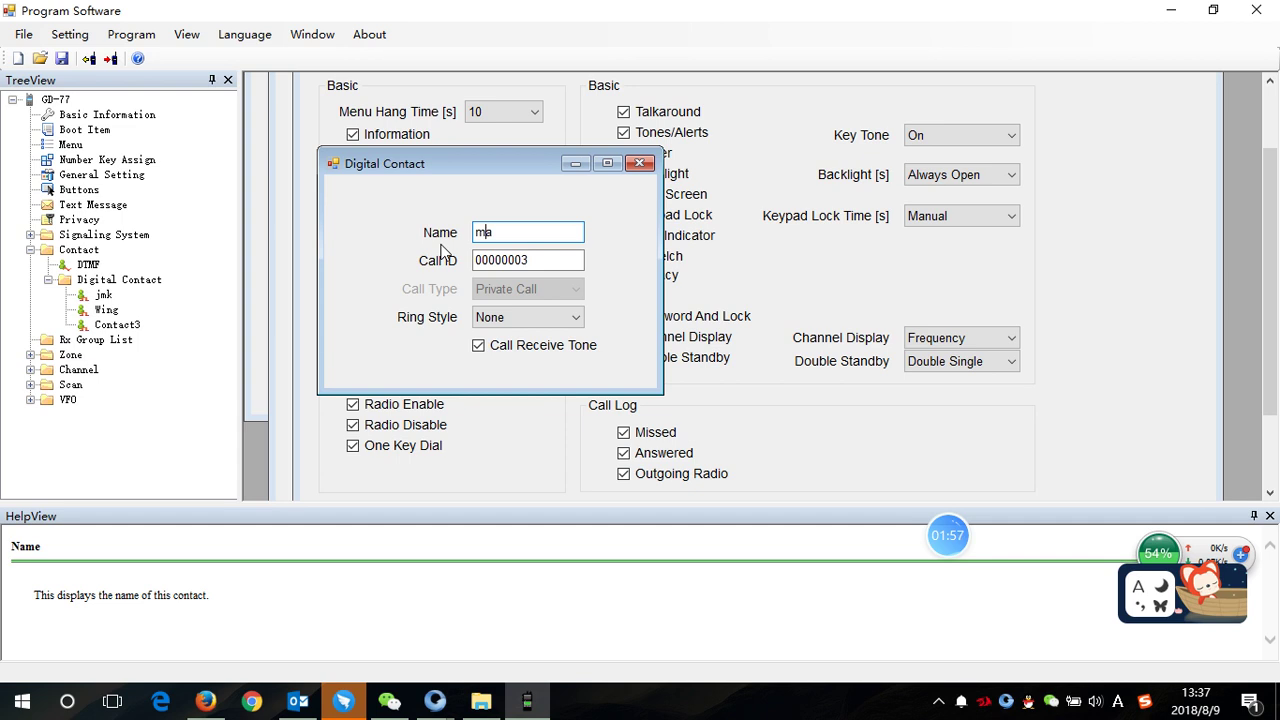
type("i")
key("shift")
left_click(528, 261)
left_click_drag(528, 261, 510, 265)
type("112")
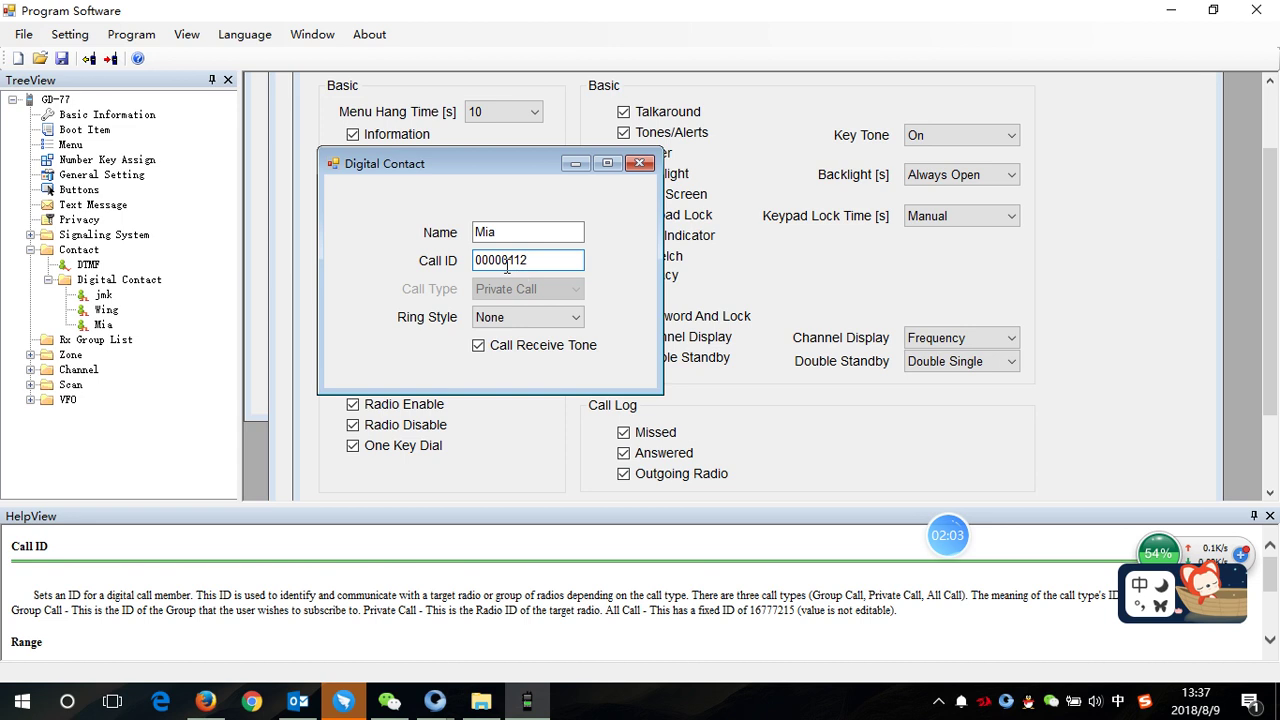
left_click(558, 231)
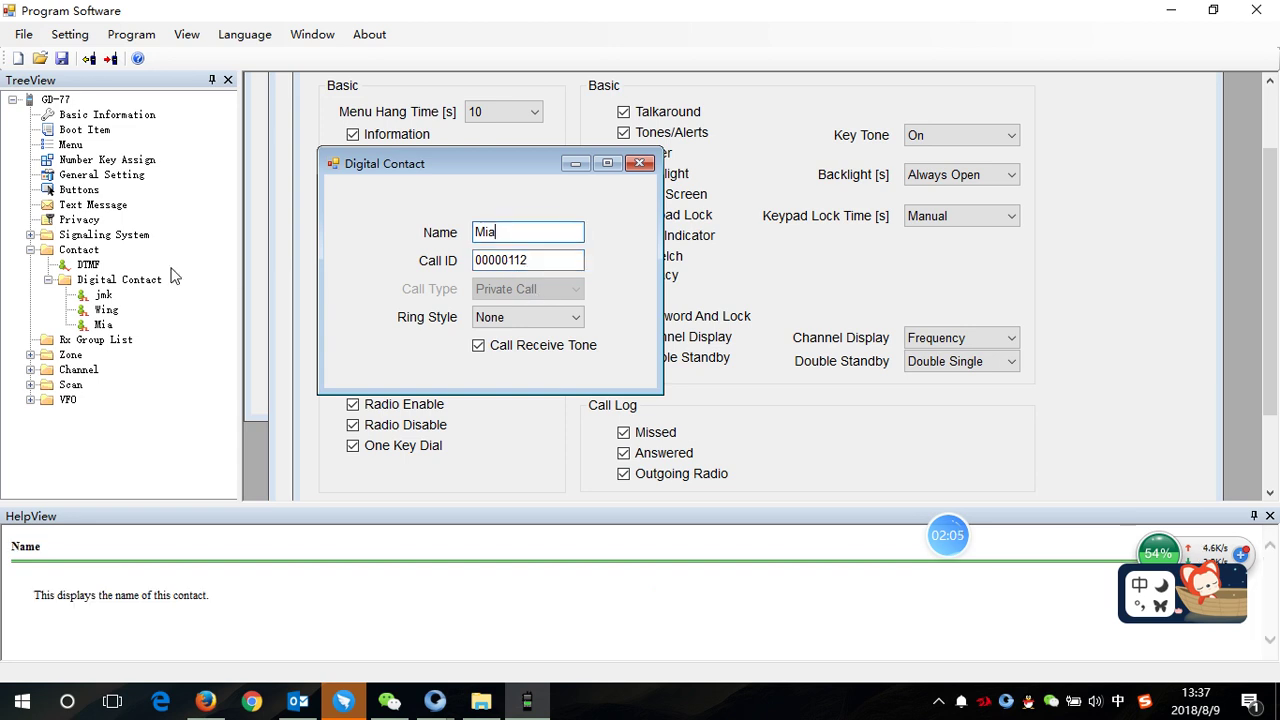
- Open the Digital Contact list and review the names, call IDs and call types of its entries
double_click(92, 283)
left_click(49, 281)
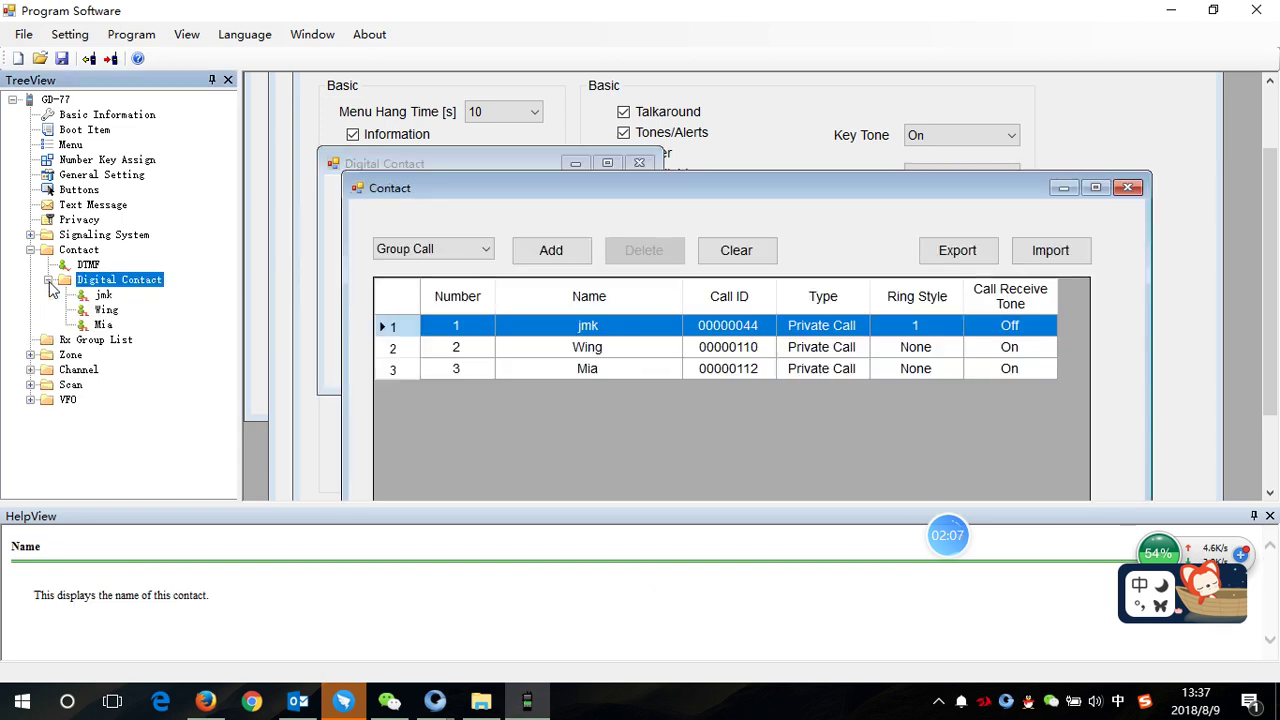
left_click(591, 372)
left_click(822, 349)
left_click(824, 361)
left_click(825, 352)
- Reposition the Contact window, open the contact export dialog and close it without saving
left_click_drag(493, 181, 399, 104)
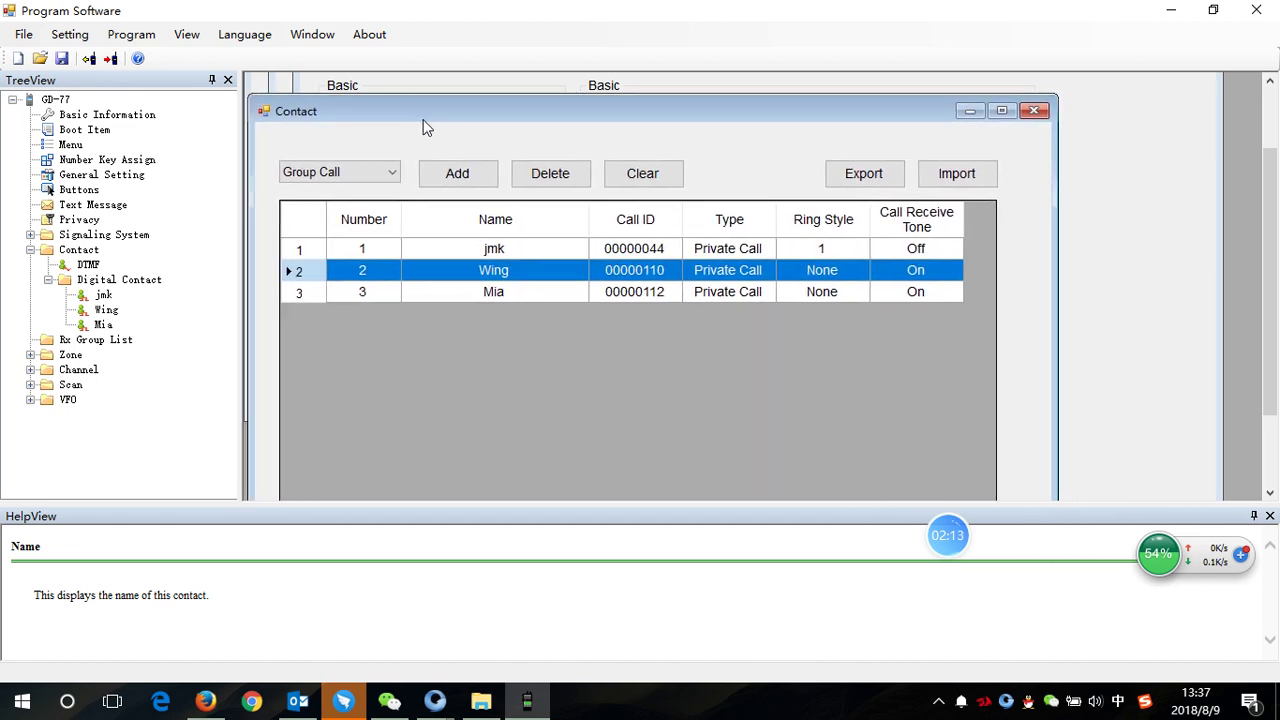
left_click(863, 174)
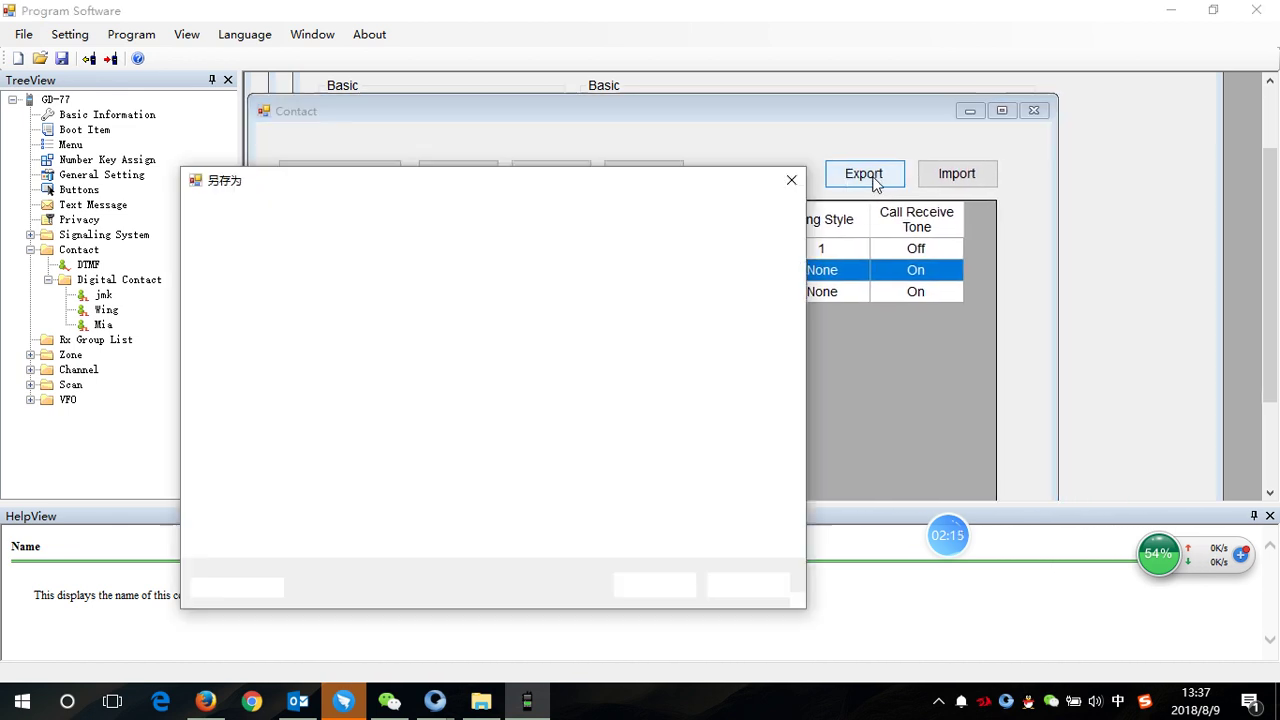
left_click(778, 181)
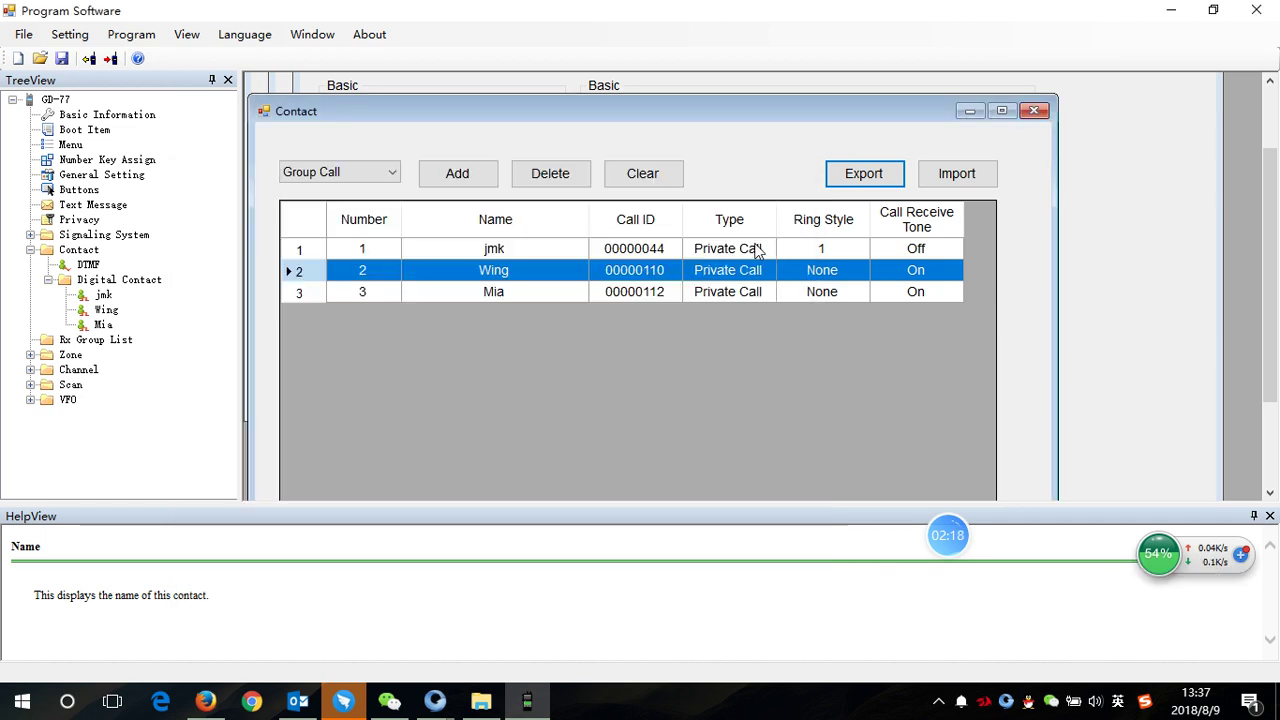
- Expand the Channel list, open the settings of Channel1 and reposition the Channel window
left_click(60, 342)
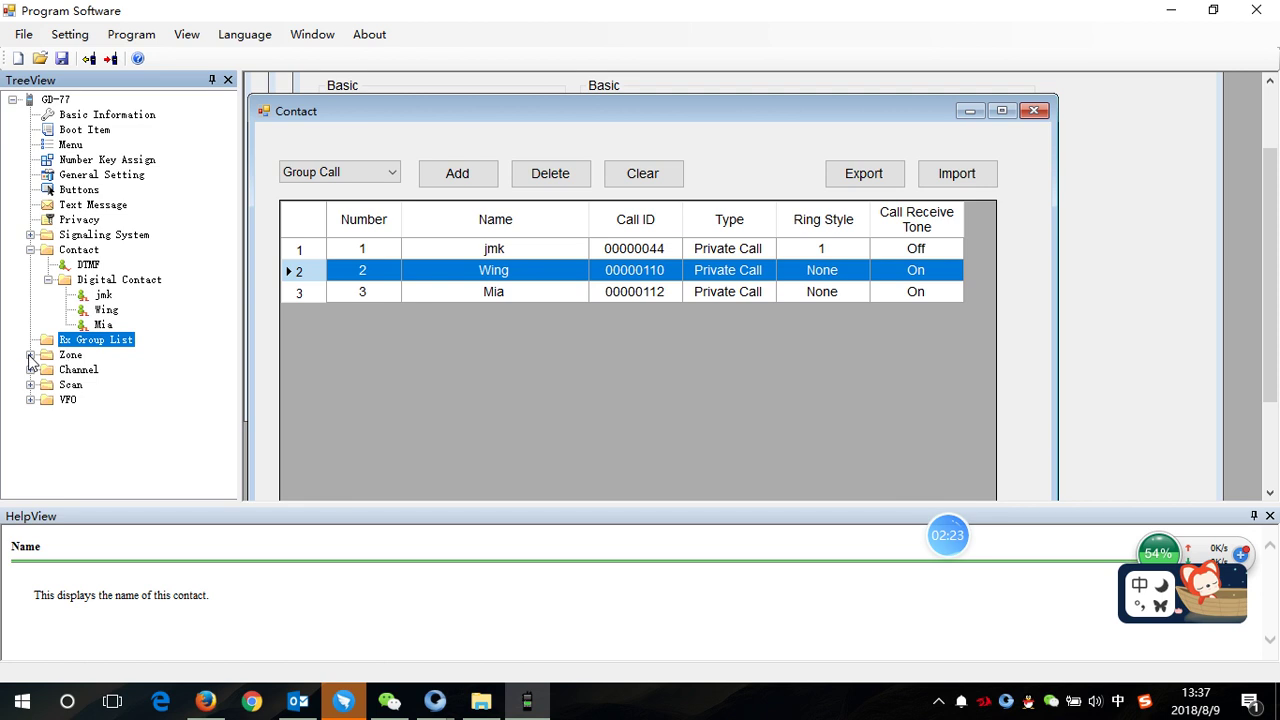
left_click(31, 369)
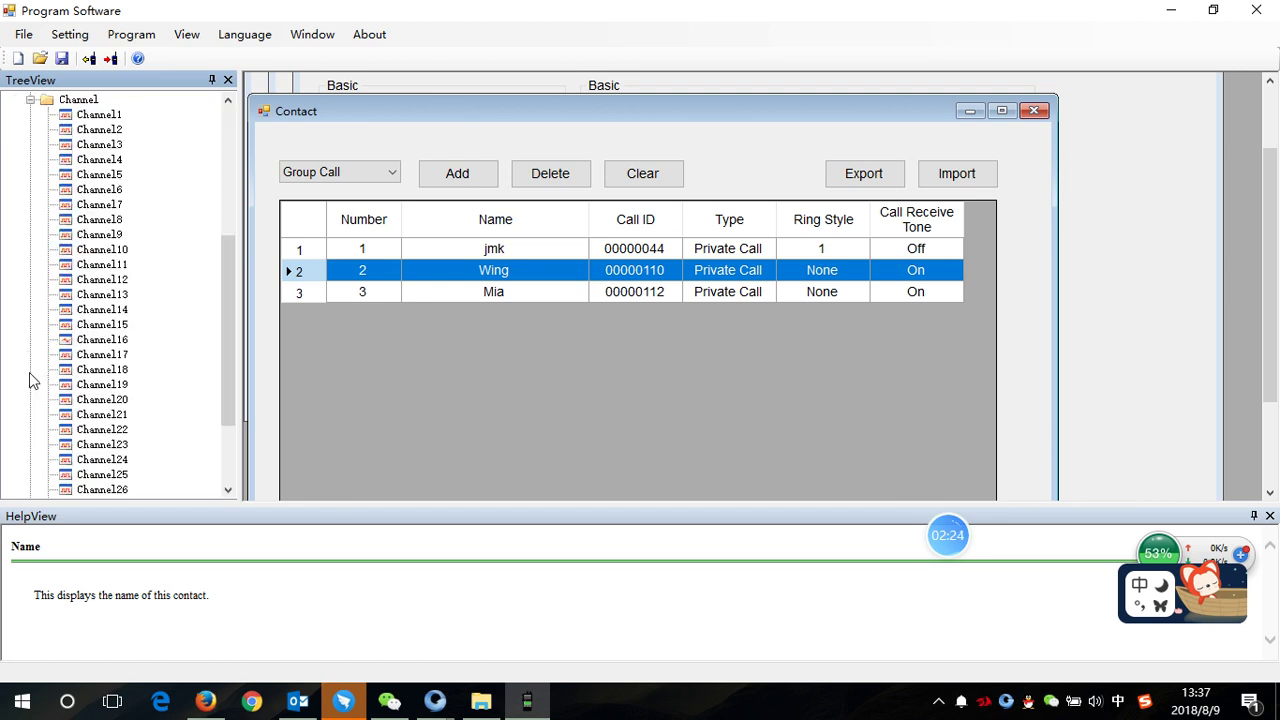
left_click(86, 116)
left_click_drag(525, 217, 392, 92)
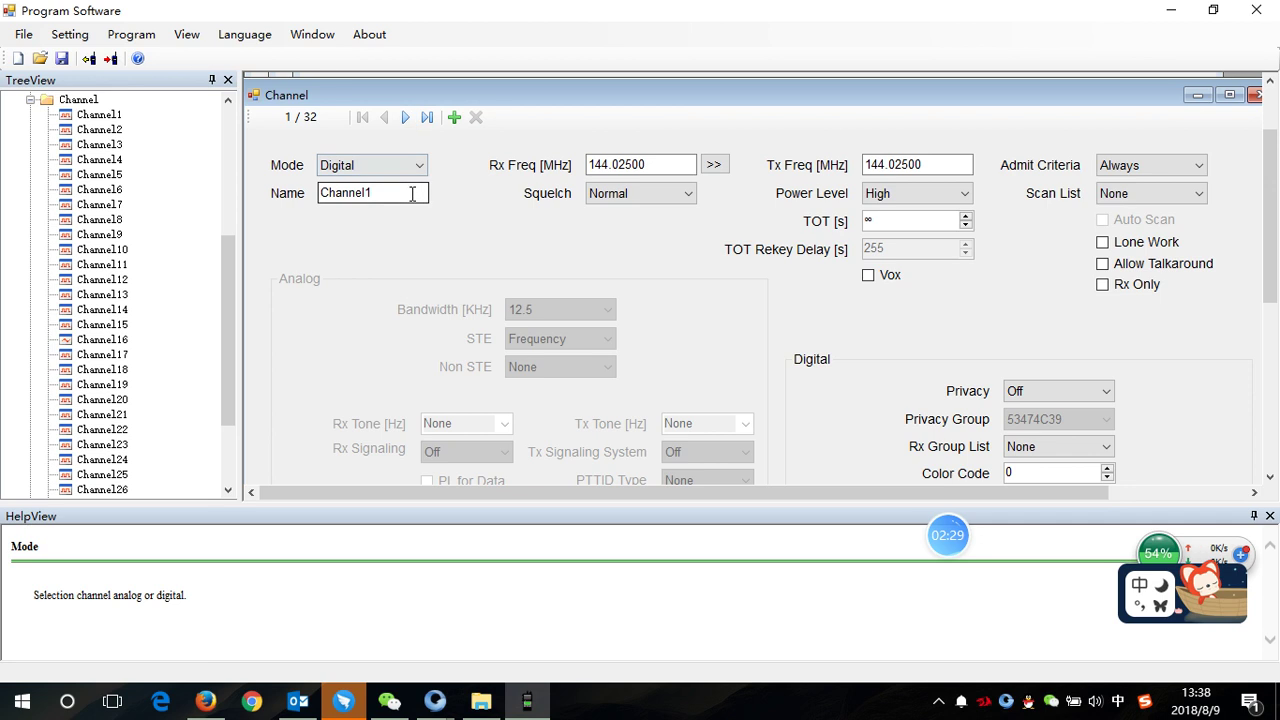
- Rename Channel1 with the name of the second digital contact, starting with a capital letter
left_click_drag(414, 194, 314, 194)
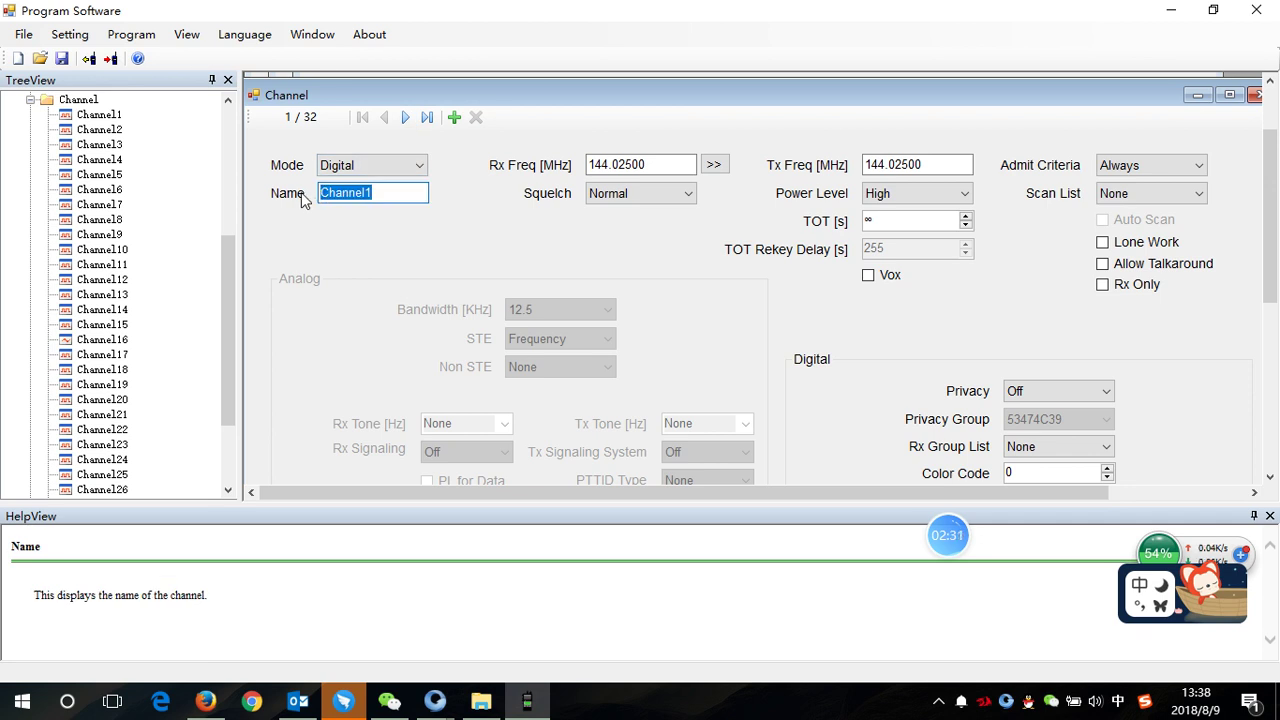
type("wing")
key("shift")
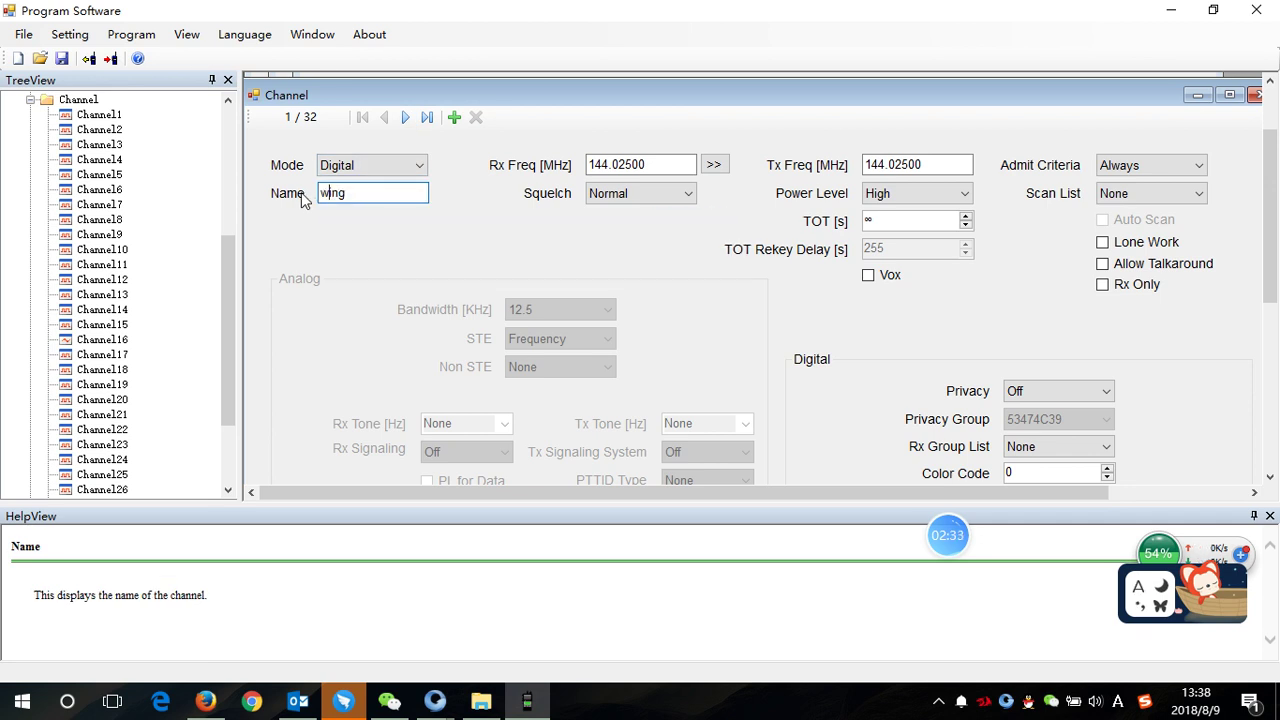
key("BackSpace")
type("W")
key("shift")
- Set the first channel's Rx and Tx frequencies to 140.00000 MHz
left_click_drag(671, 165, 585, 175)
type("1")
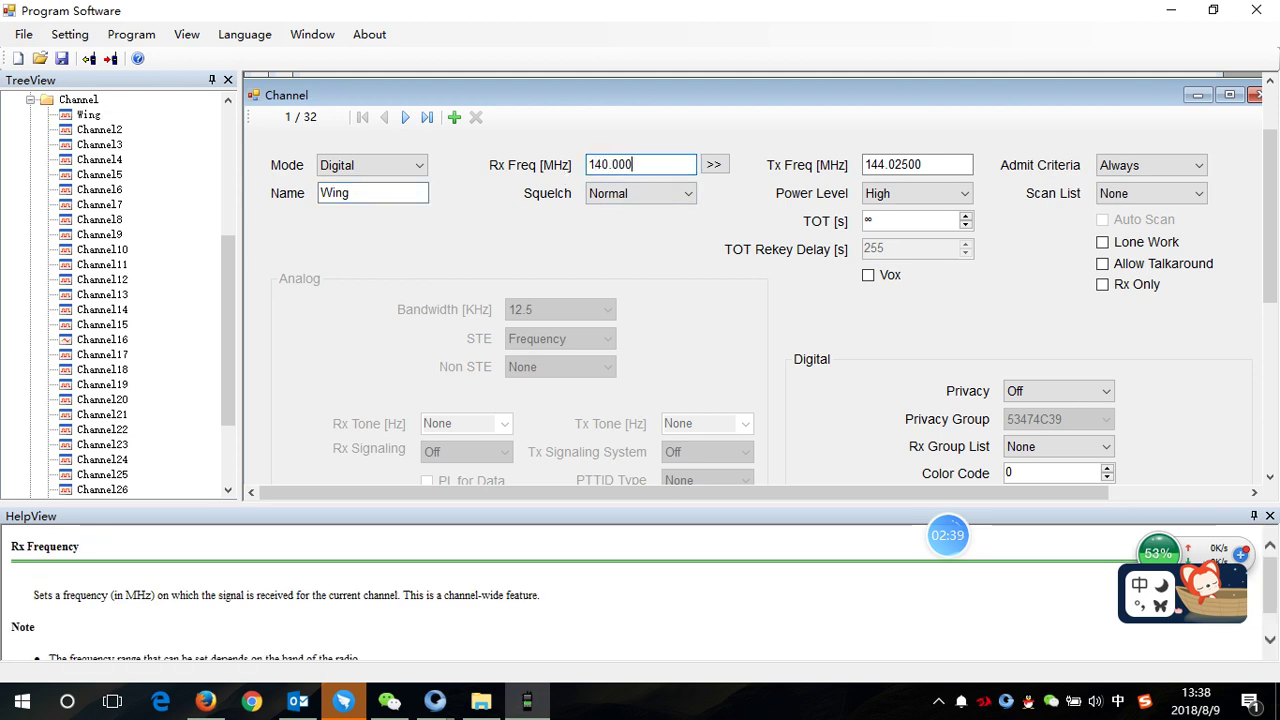
key("Tab")
type("140.00000")
- Check the first channel's Power Level, Scan List and Squelch options, keeping High, None and Normal
left_click(905, 190)
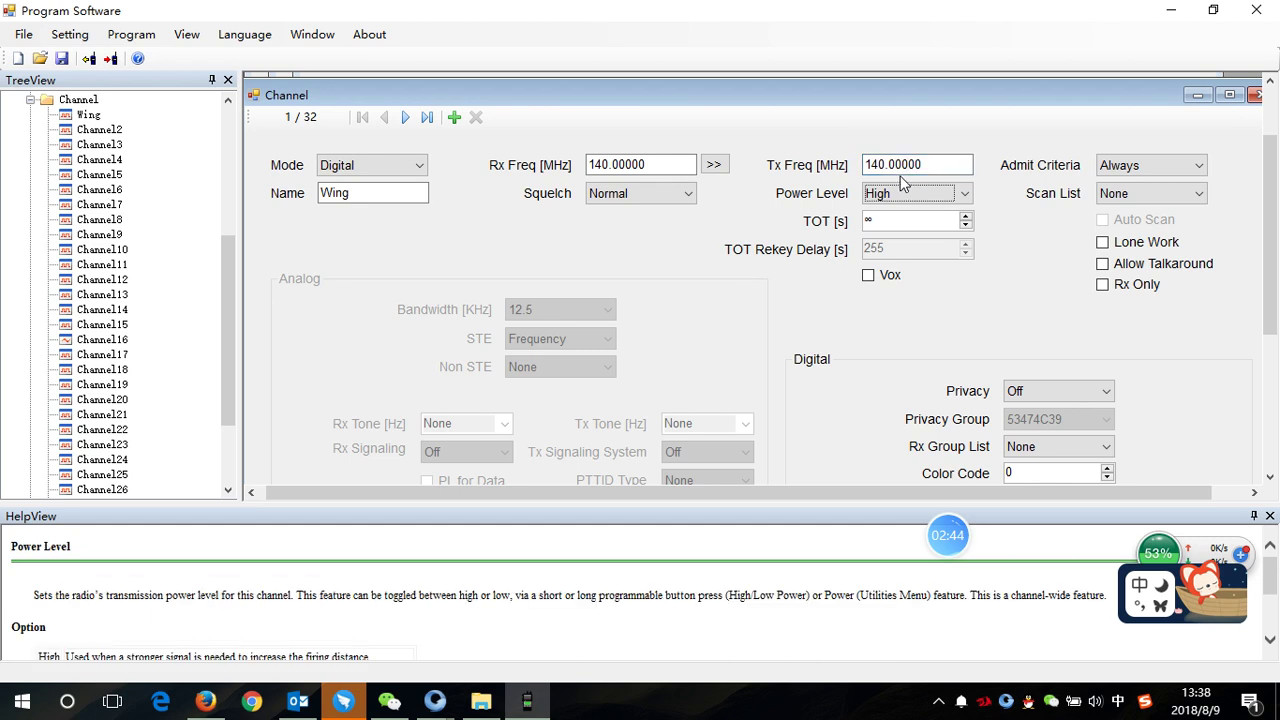
left_click(1129, 200)
left_click(1127, 198)
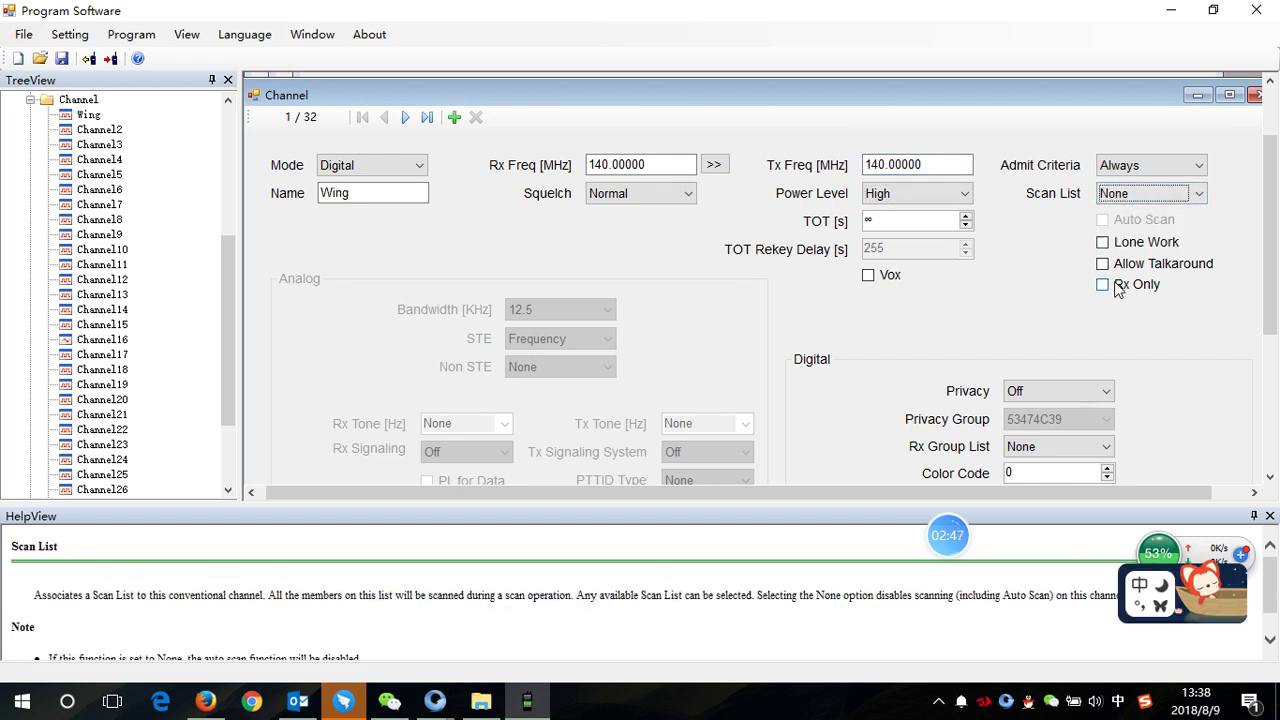
left_click(658, 195)
left_click(640, 228)
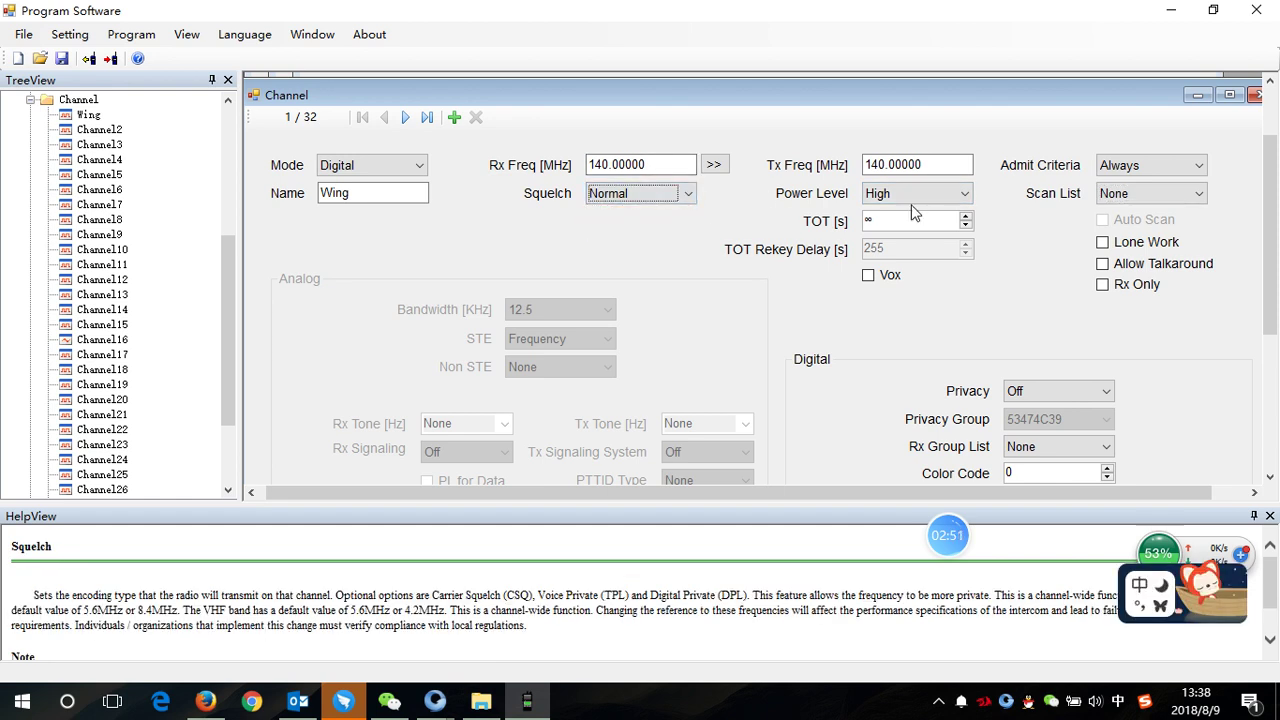
- Keep the first channel's Rx Group List at None and set its Color Code to 1
left_click_drag(1272, 250, 1270, 282)
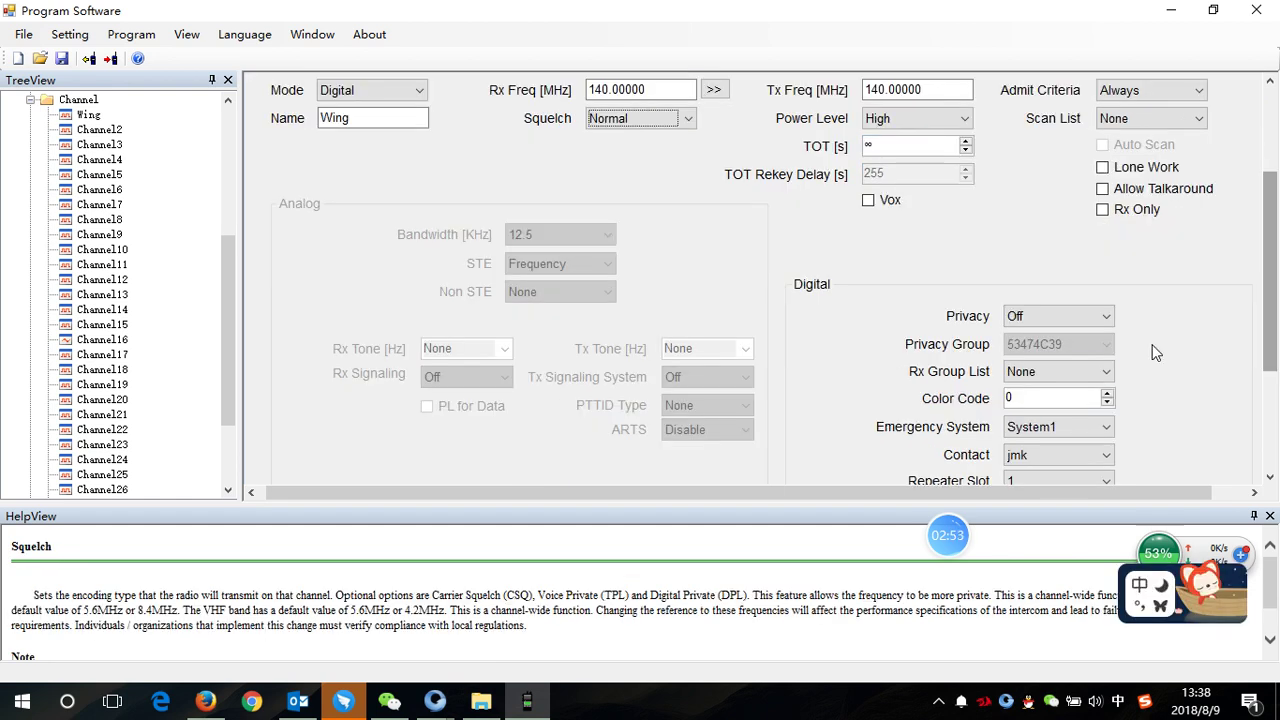
left_click(1073, 374)
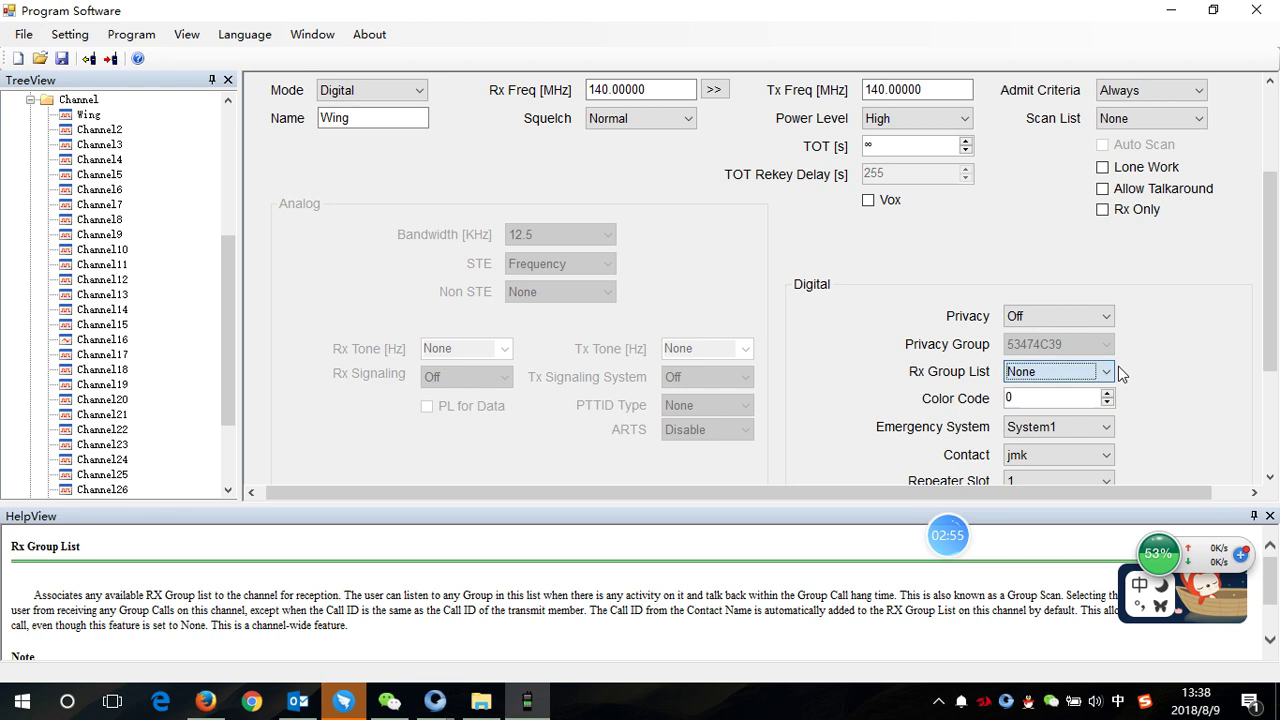
scroll(1118, 372, "down", 3)
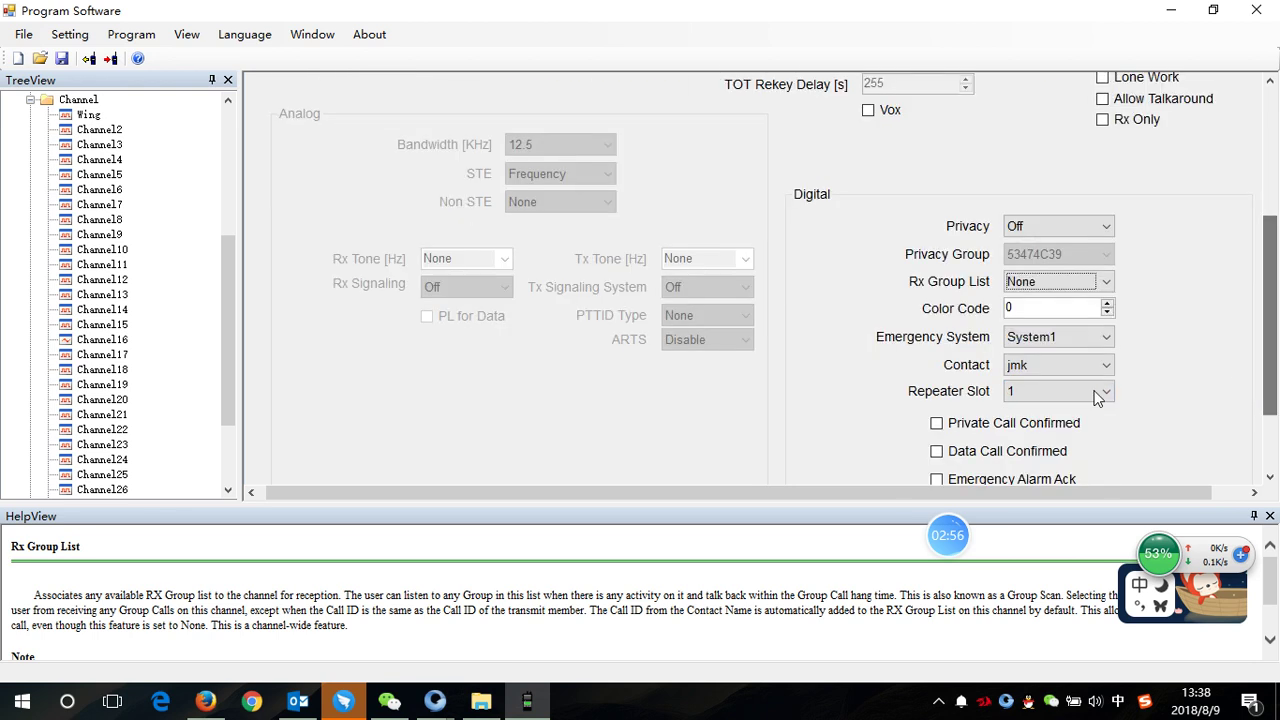
left_click(1091, 307)
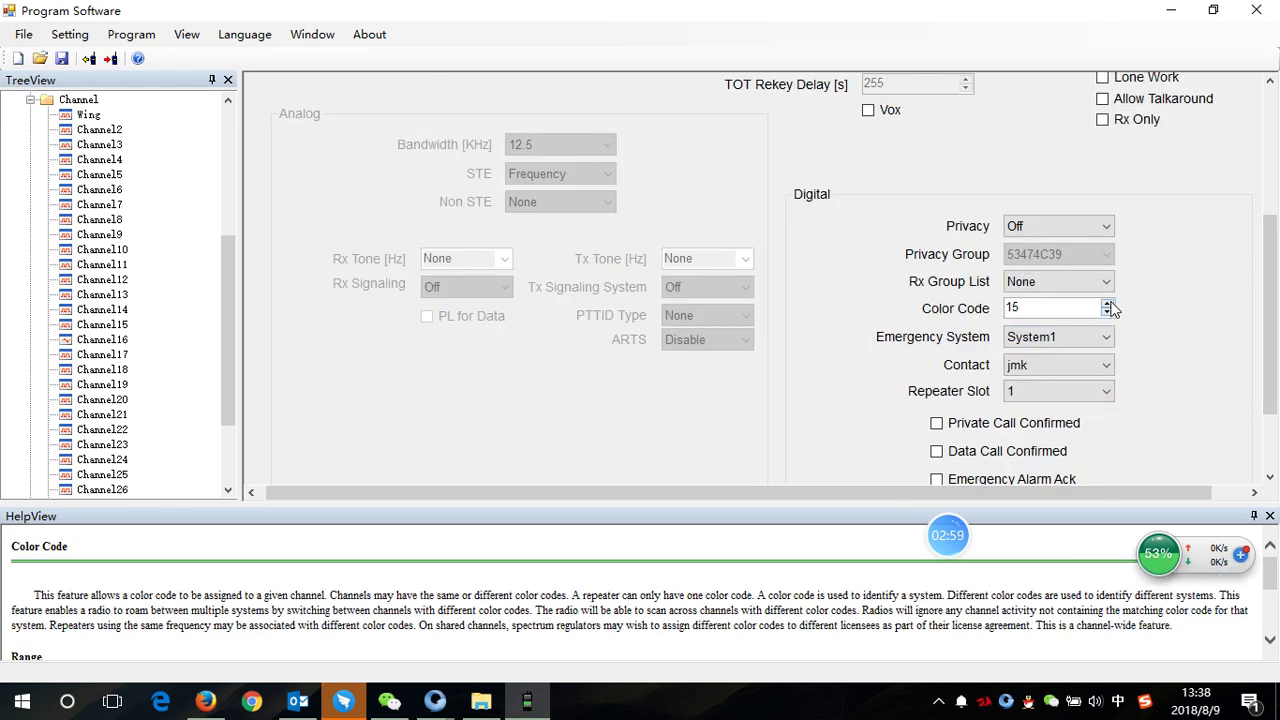
- Assign the second digital contact to the first channel and set its Repeater Slot to 2
left_click(1036, 366)
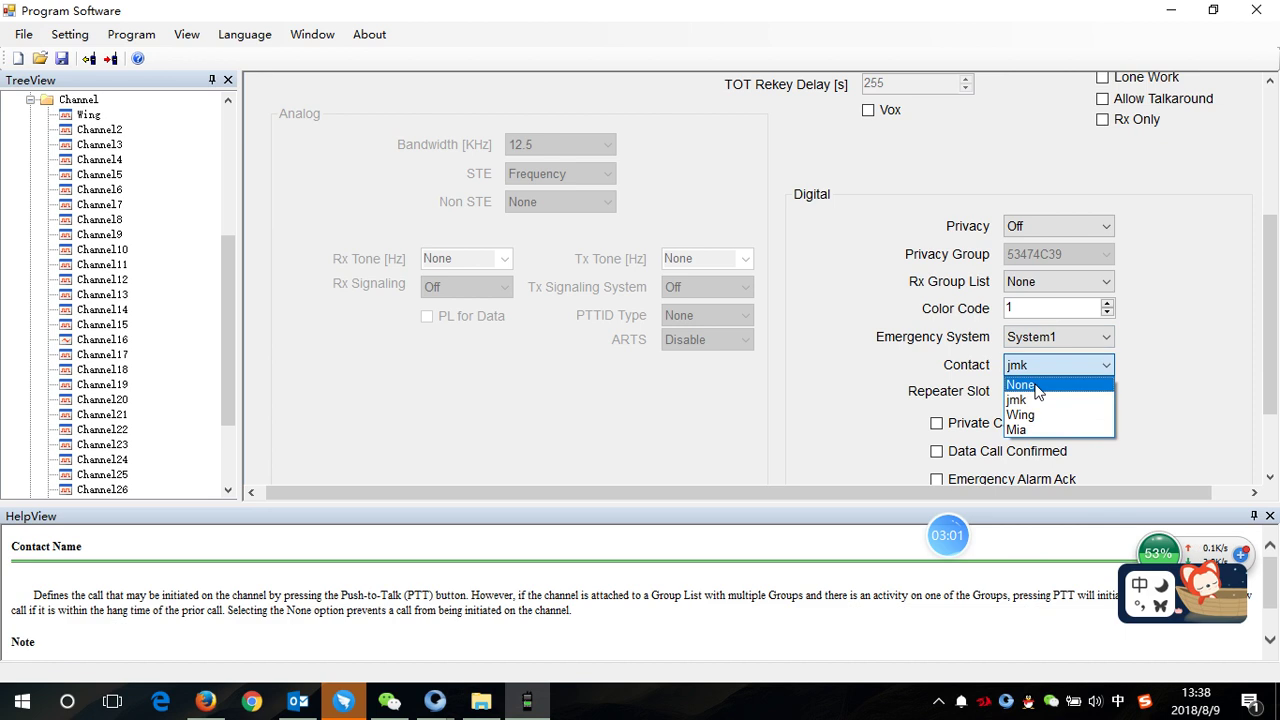
left_click(1030, 414)
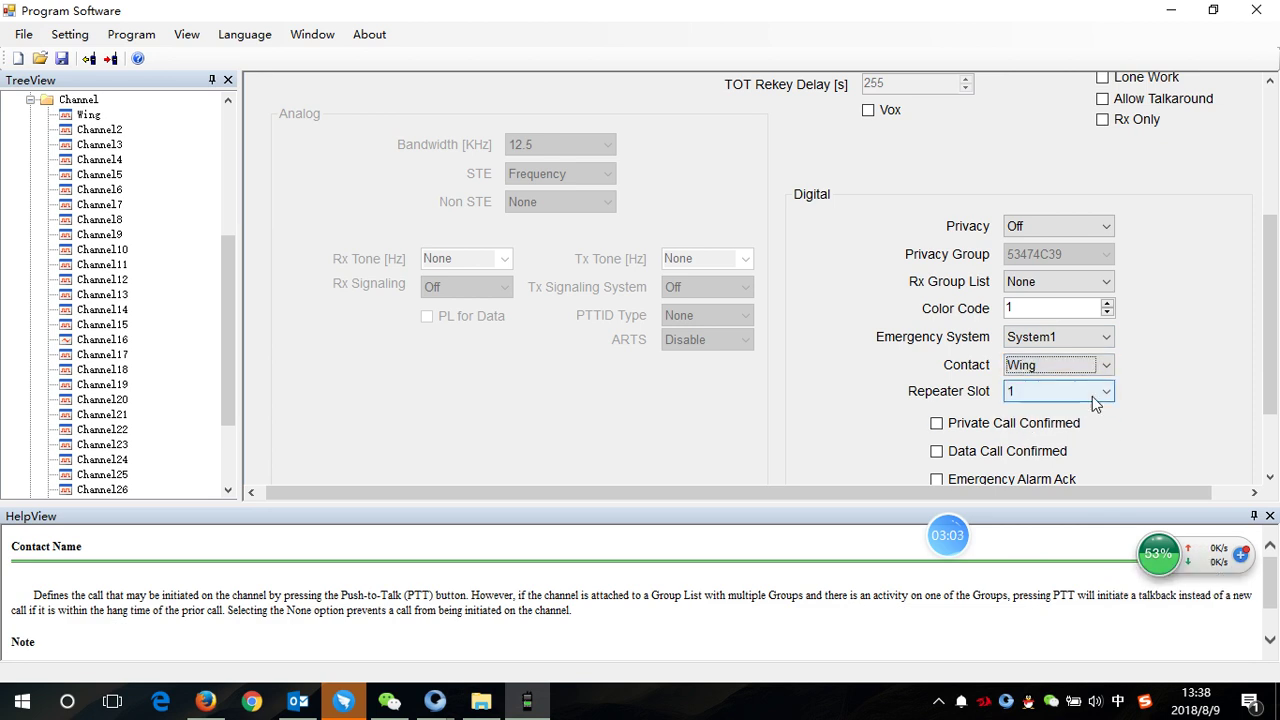
left_click(1092, 392)
left_click(1026, 427)
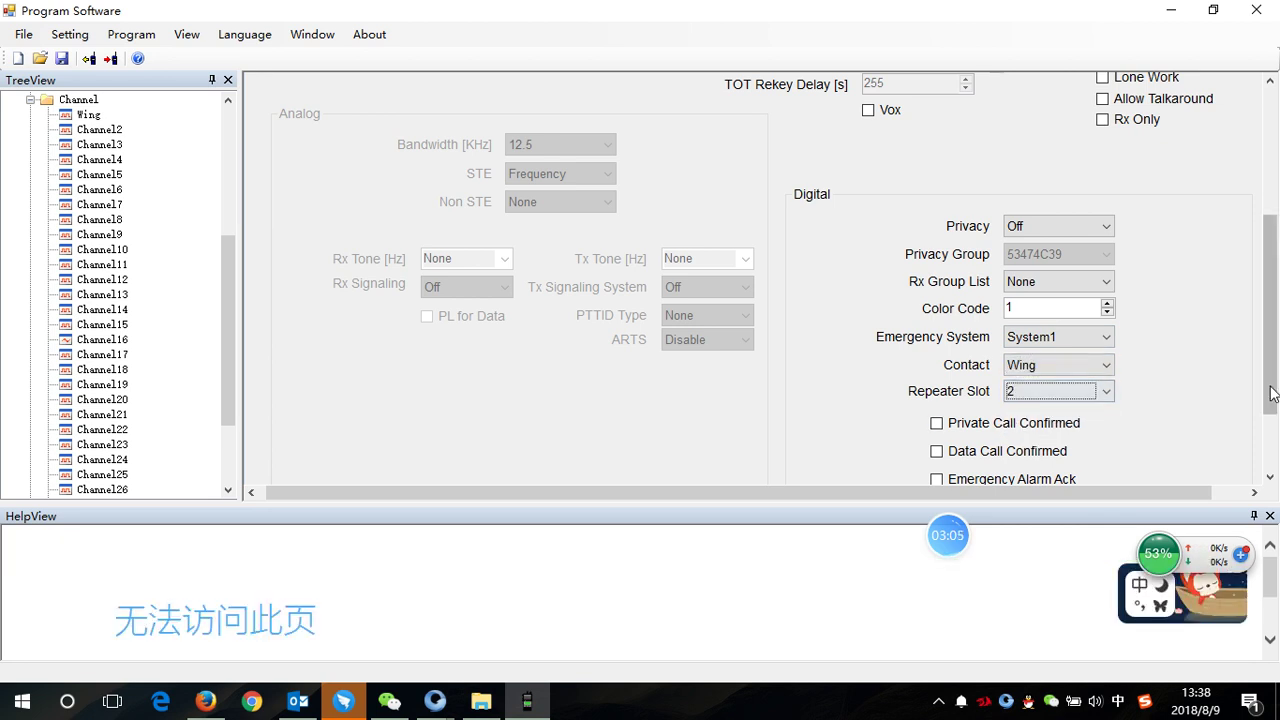
left_click_drag(1271, 391, 1274, 428)
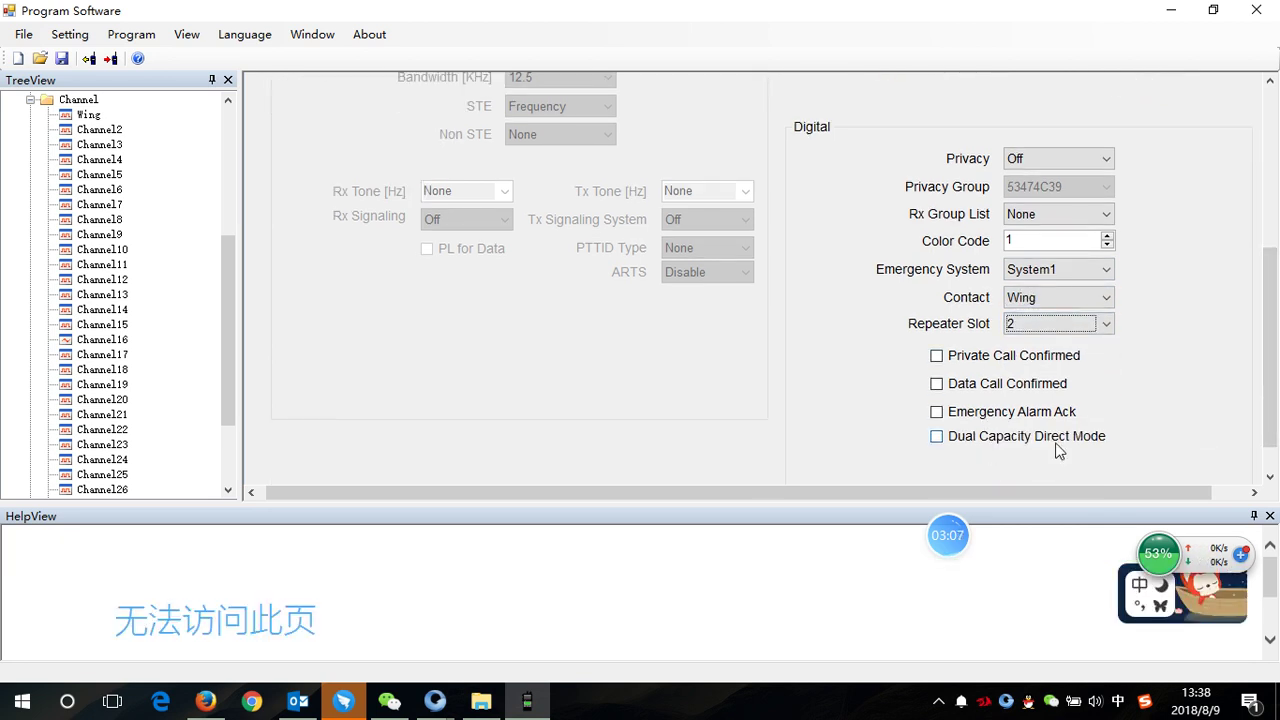
left_click_drag(1274, 425, 1274, 359)
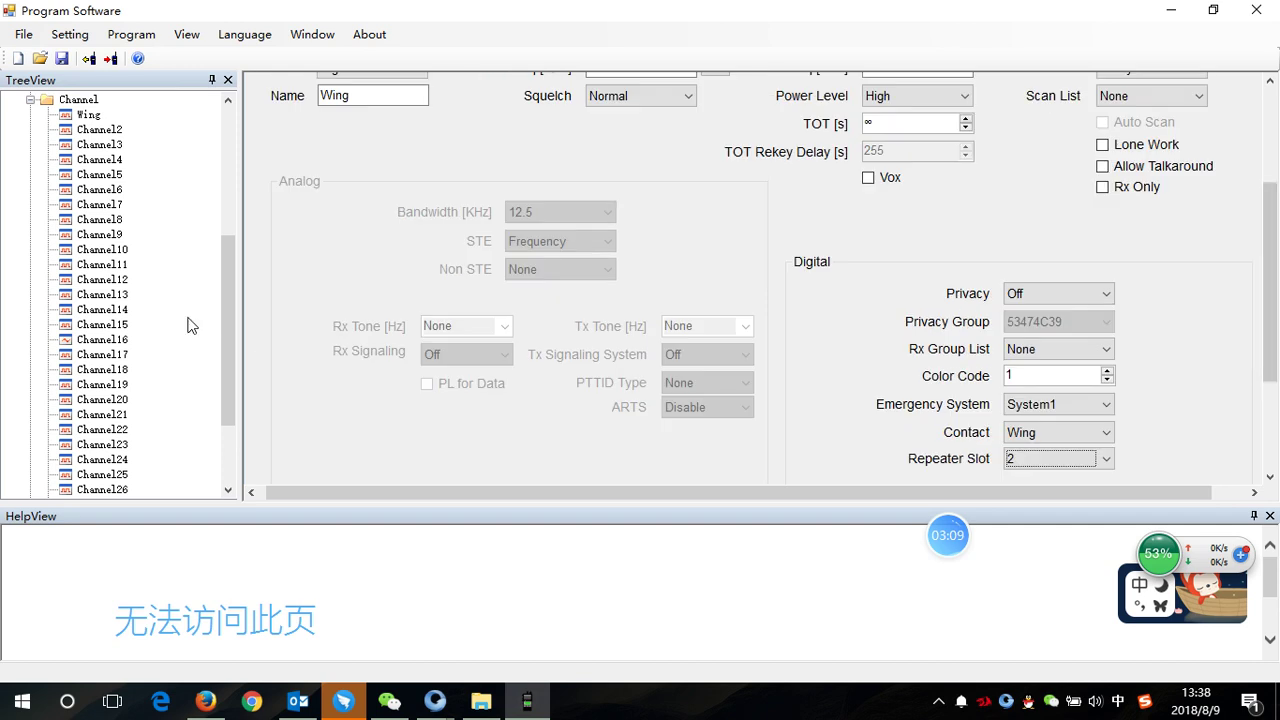
- Add a new scan list under Scan and open its settings
left_click_drag(228, 339, 218, 437)
left_click(31, 475)
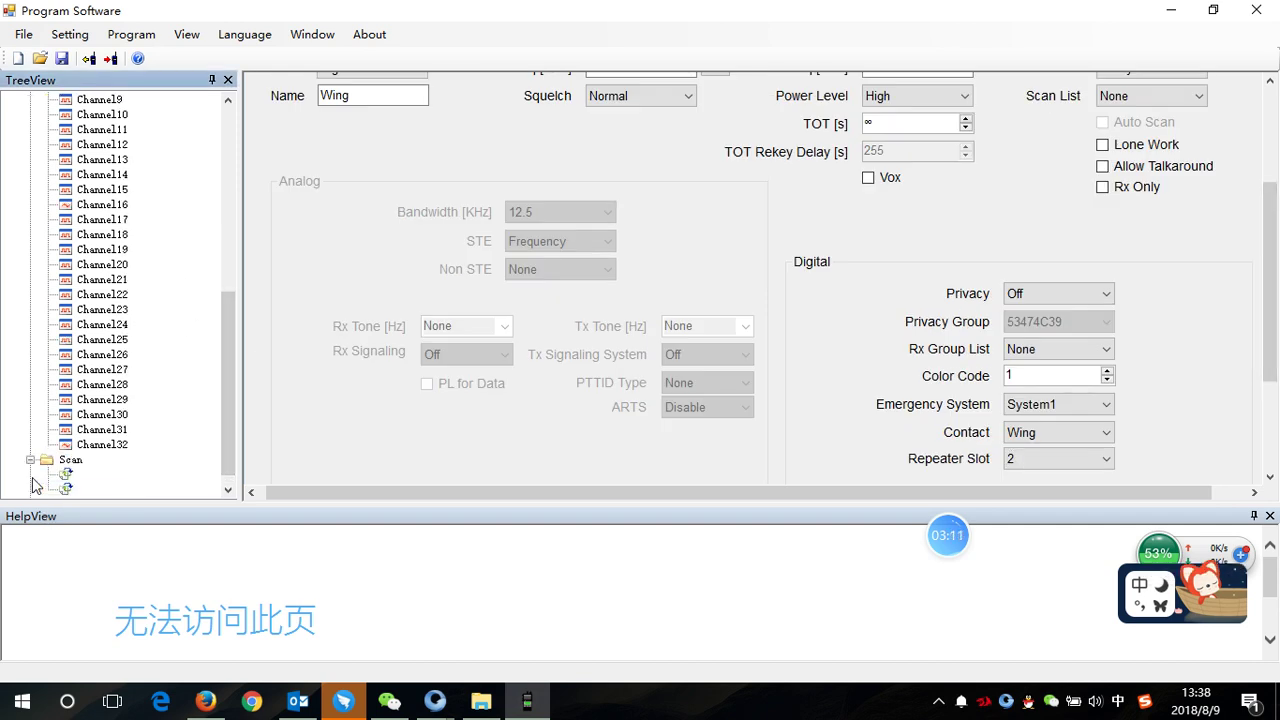
right_click(78, 444)
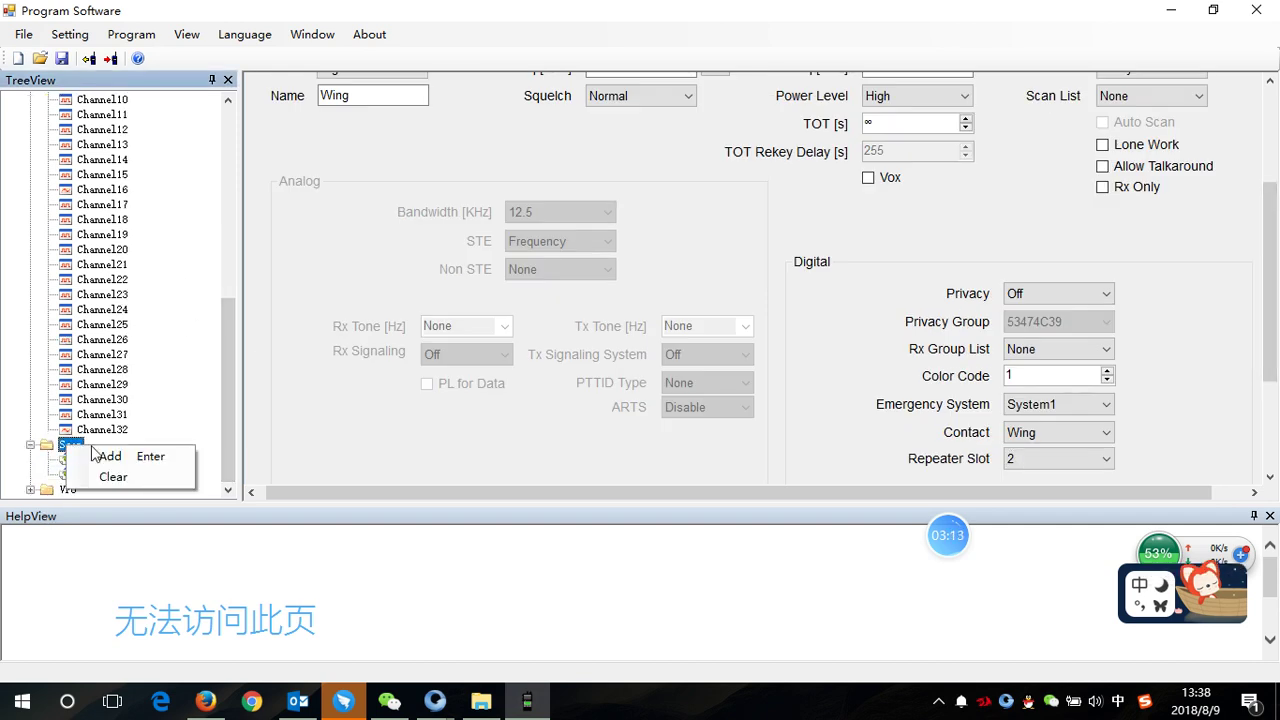
left_click(118, 456)
double_click(110, 459)
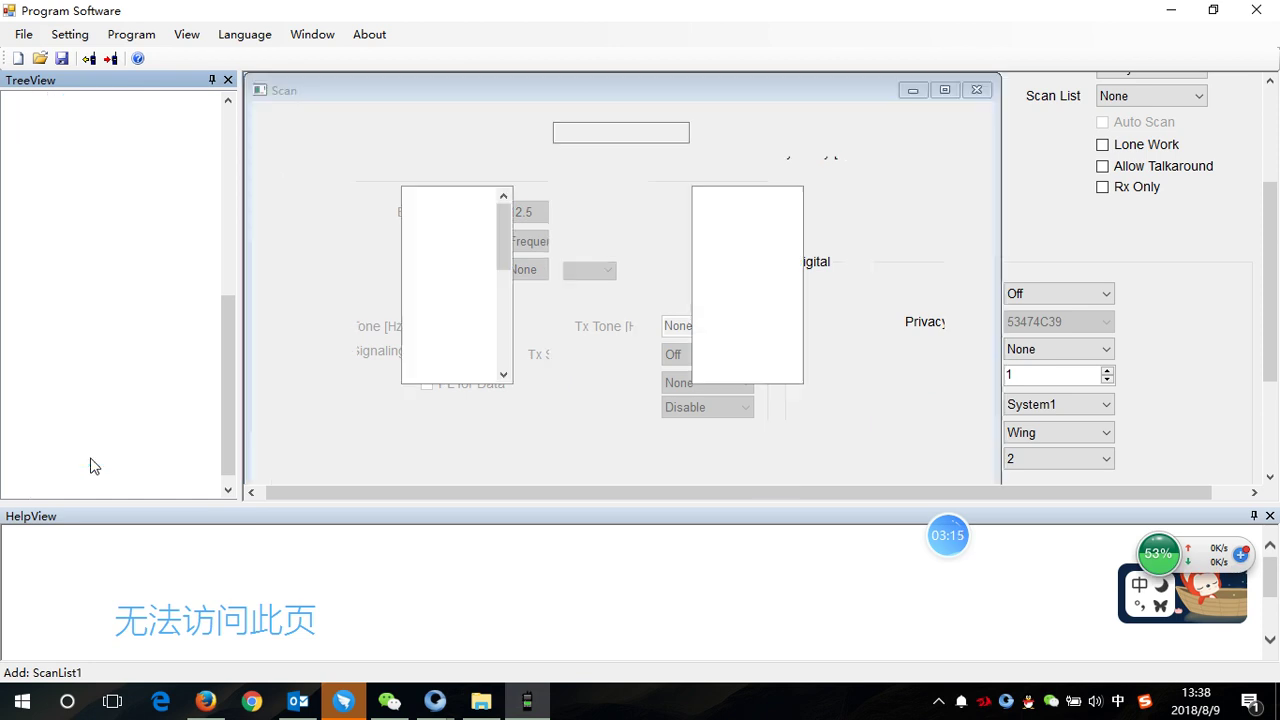
- Add the renamed first channel to the members of ScanList1
left_click(438, 198)
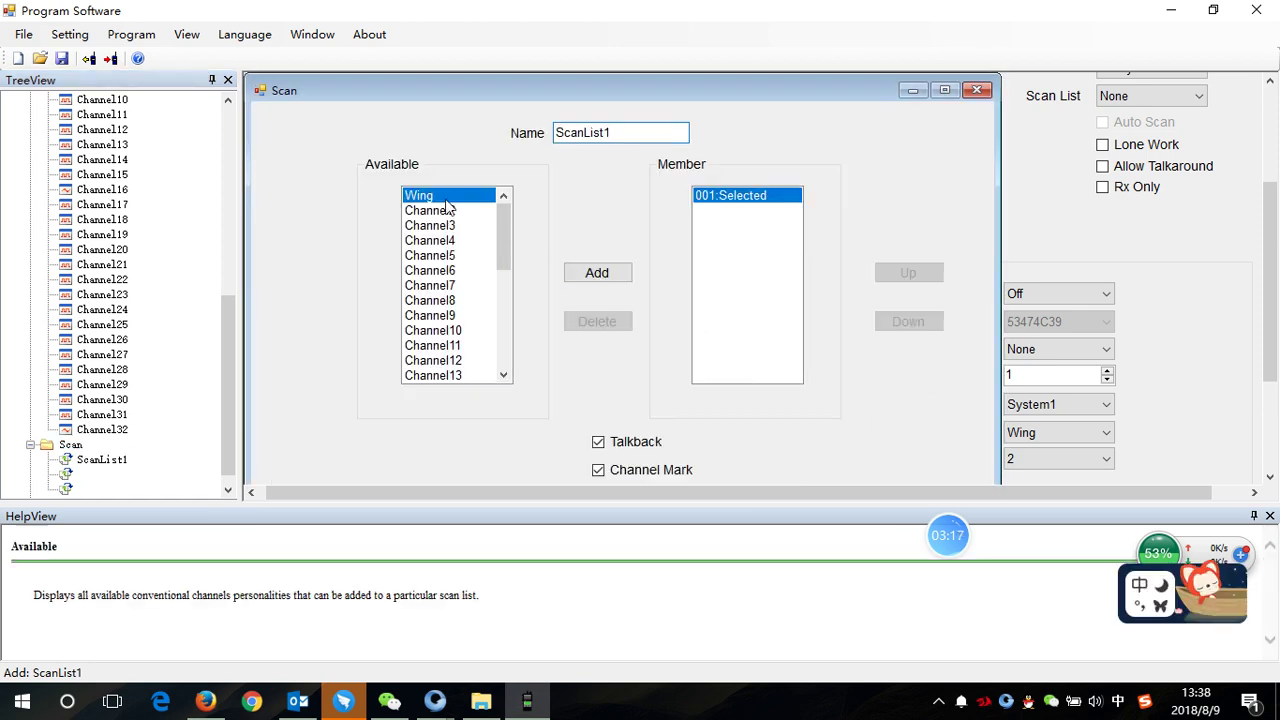
left_click(612, 273)
left_click(773, 195)
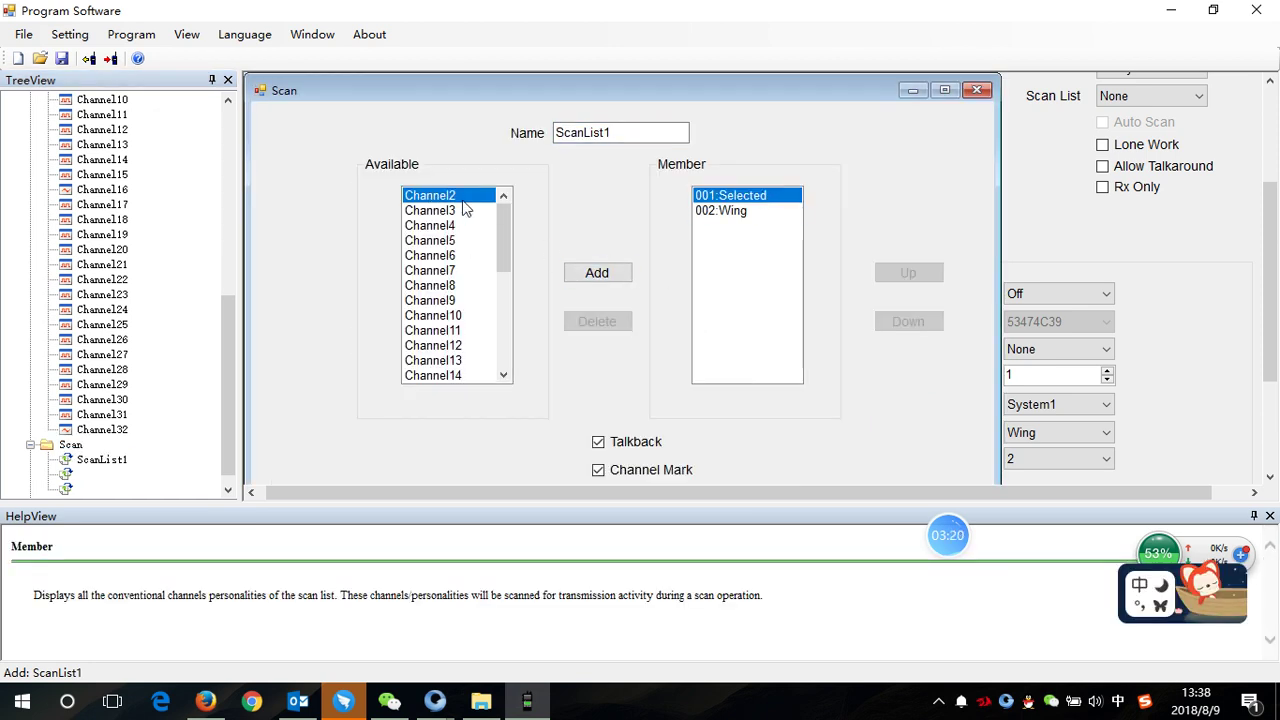
left_click(725, 212)
- Rename ScanList1 with the same name as the first channel and close the Scan window
double_click(581, 133)
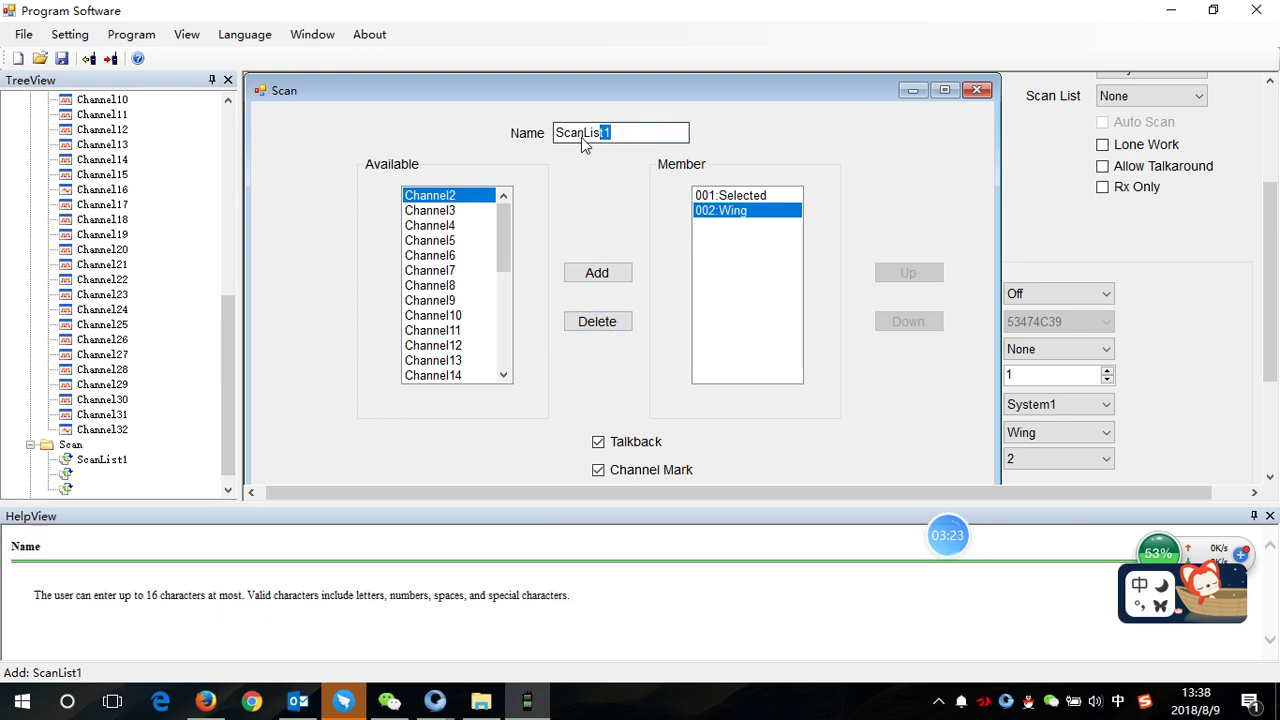
type("wing")
key("space")
key("Left")
key("Left")
key("Left")
key("BackSpace")
type("W")
key("shift")
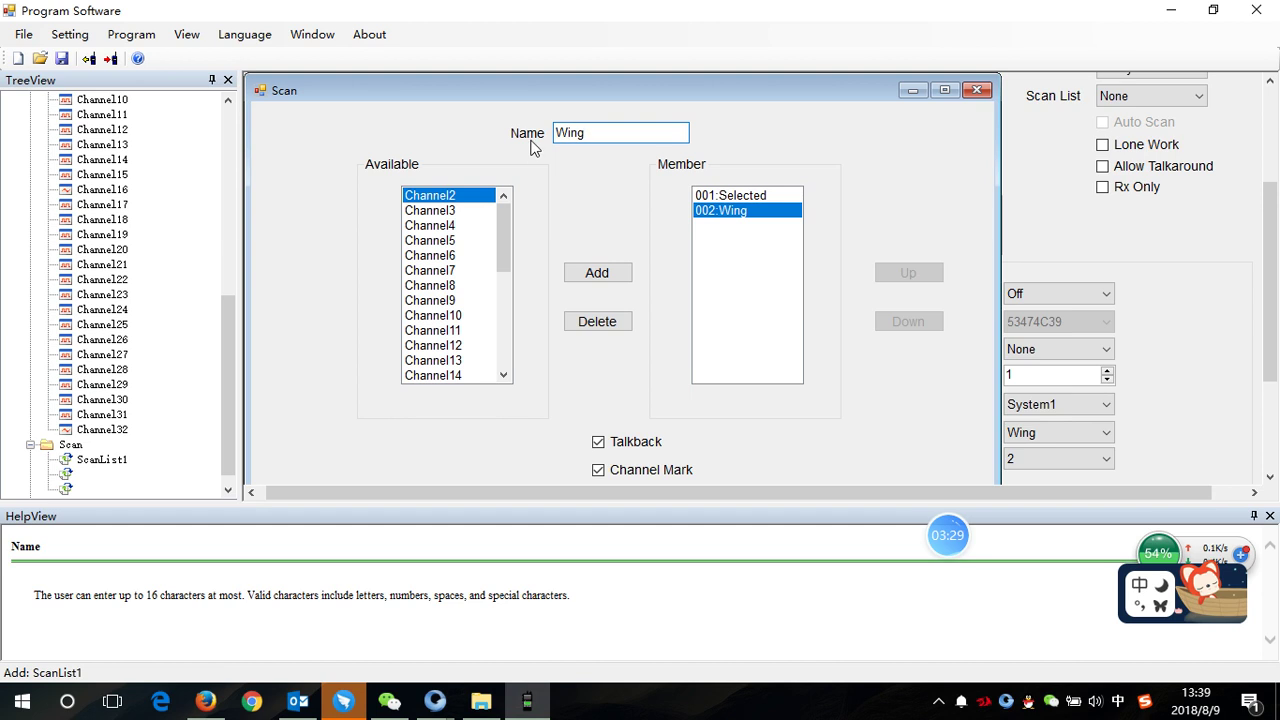
left_click(977, 90)
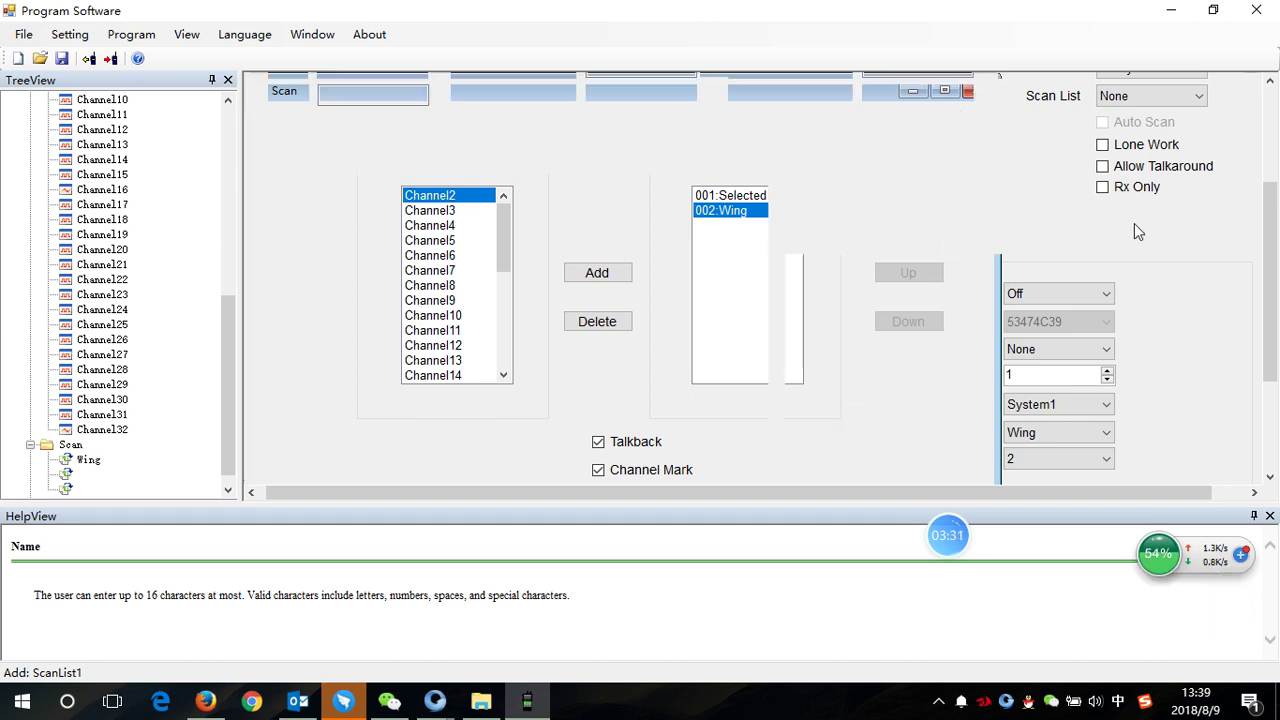
- Assign the renamed scan list to the first channel and review the channel's digital settings
left_click_drag(1265, 249, 1270, 183)
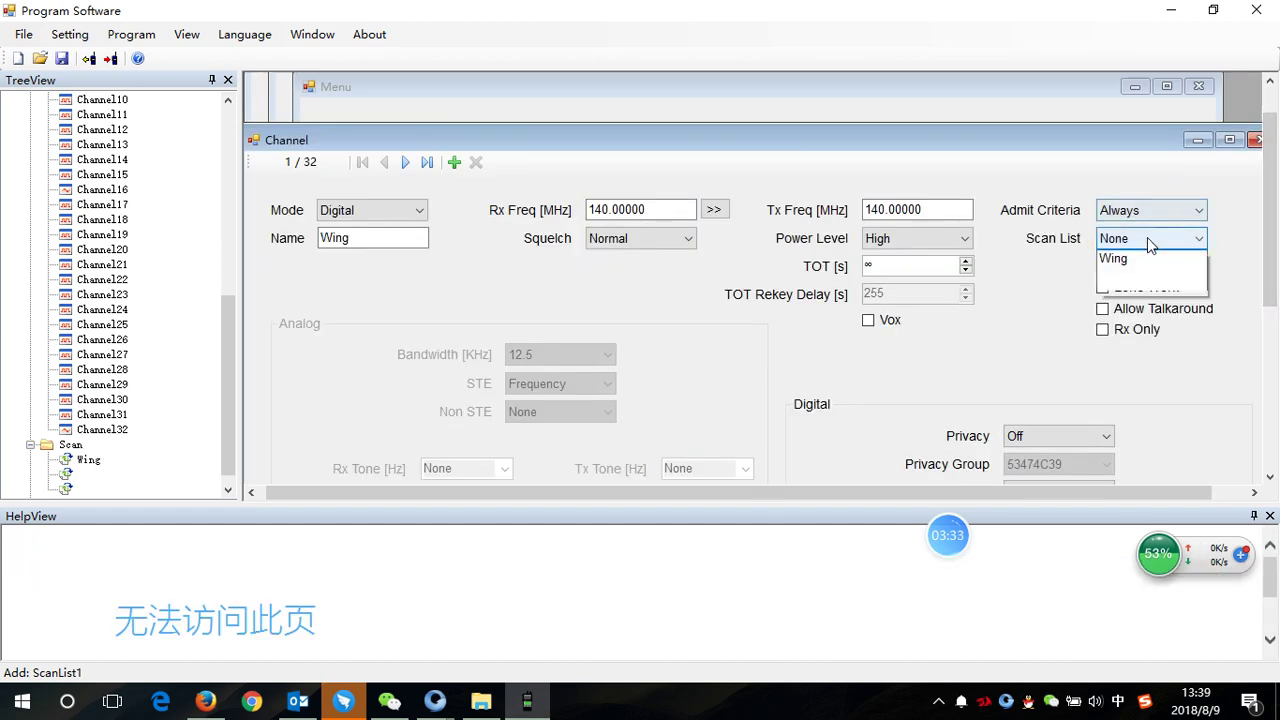
left_click(1147, 236)
left_click(1132, 272)
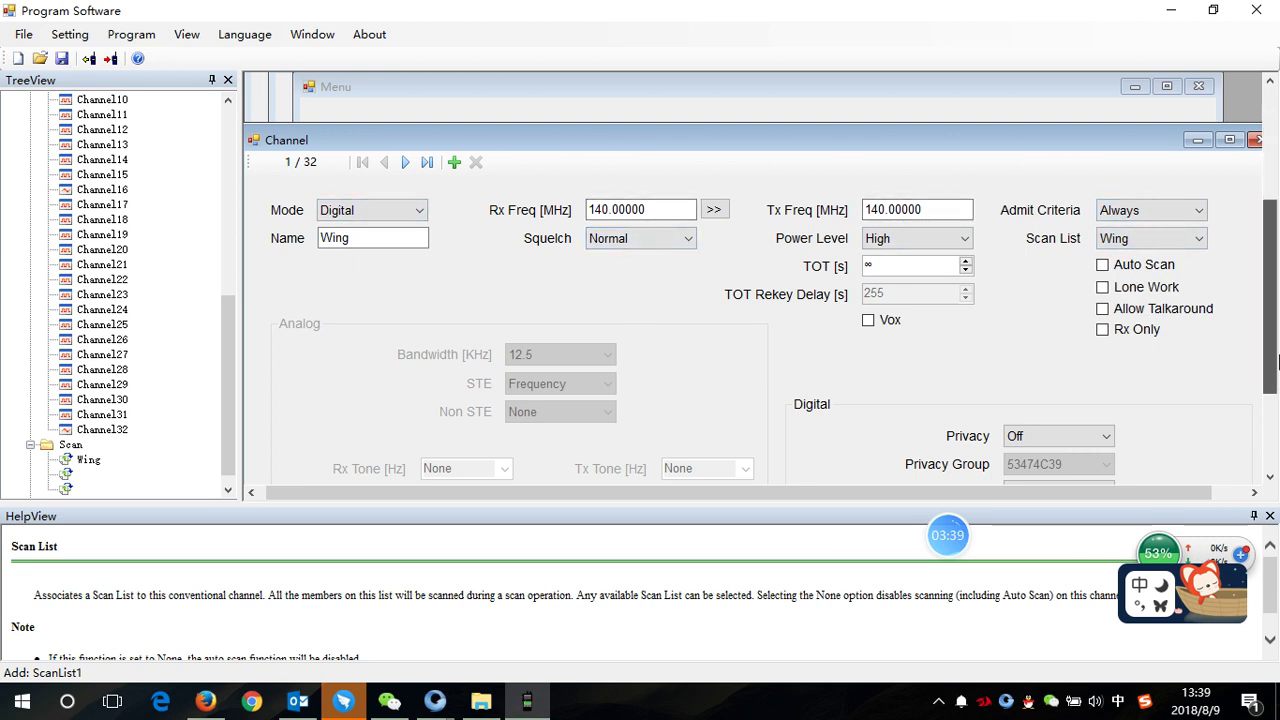
scroll(1275, 272, "down", 5)
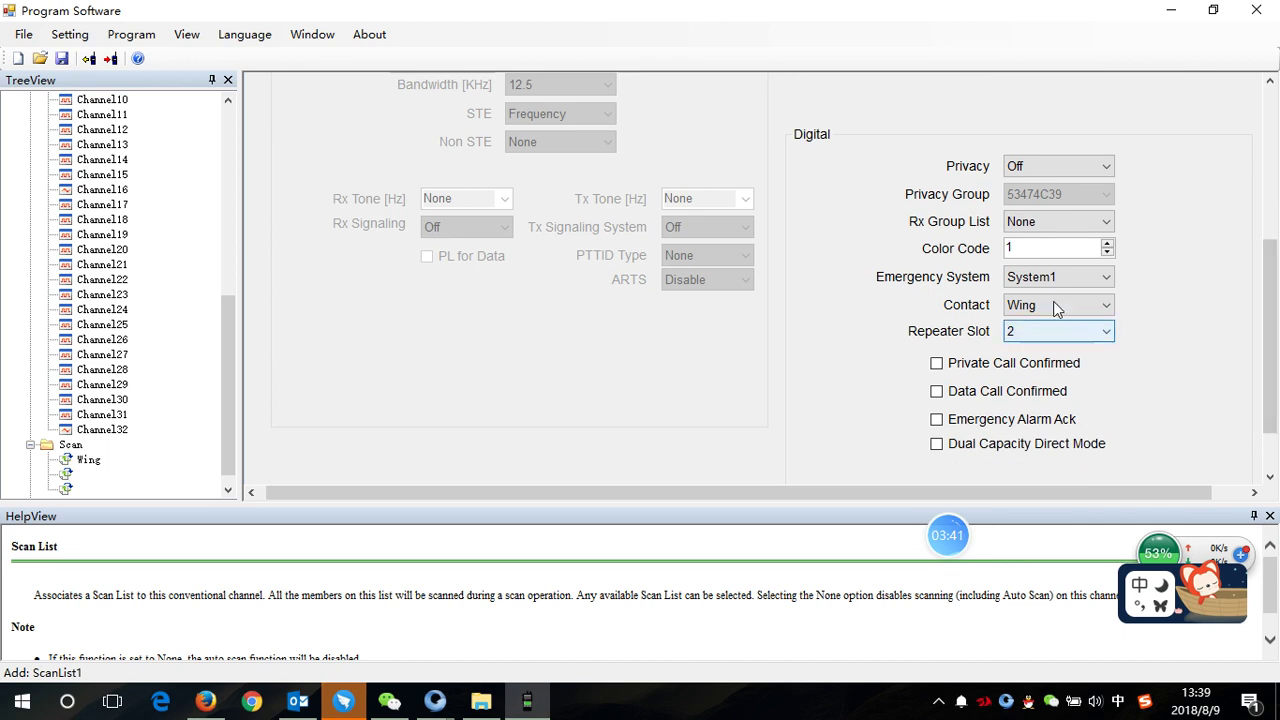
left_click_drag(1268, 393, 1266, 130)
- Reopen the renamed scan list, check its available channels and members, and minimize the Scan window
mouse_move(228, 342)
left_mouse_down()
mouse_move(220, 245)
mouse_move(220, 350)
left_mouse_up()
left_click(87, 445)
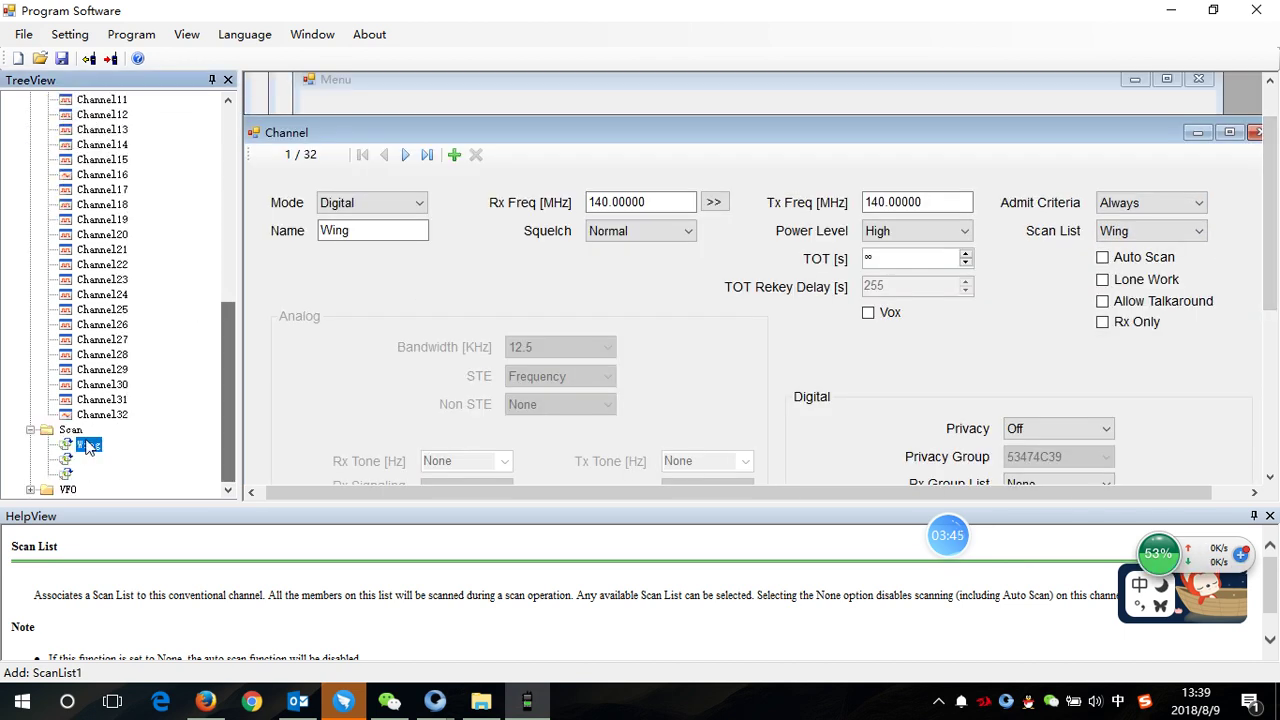
double_click(87, 448)
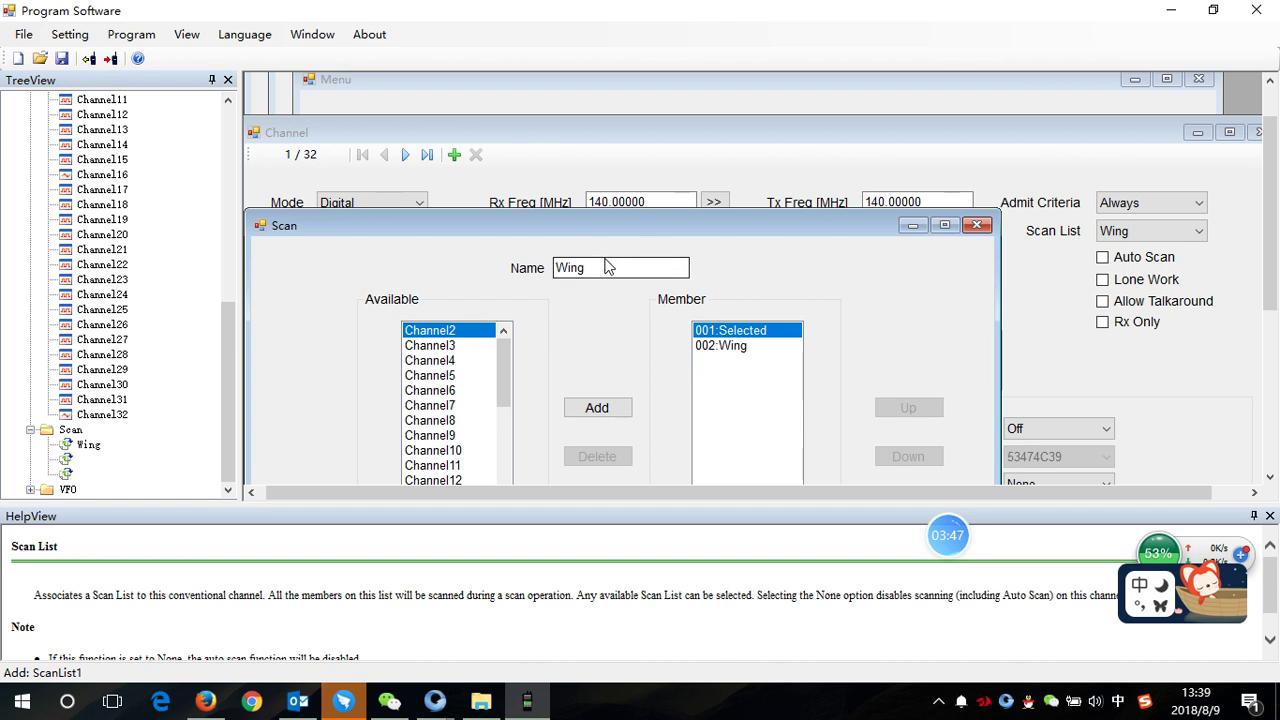
left_click_drag(616, 217, 620, 127)
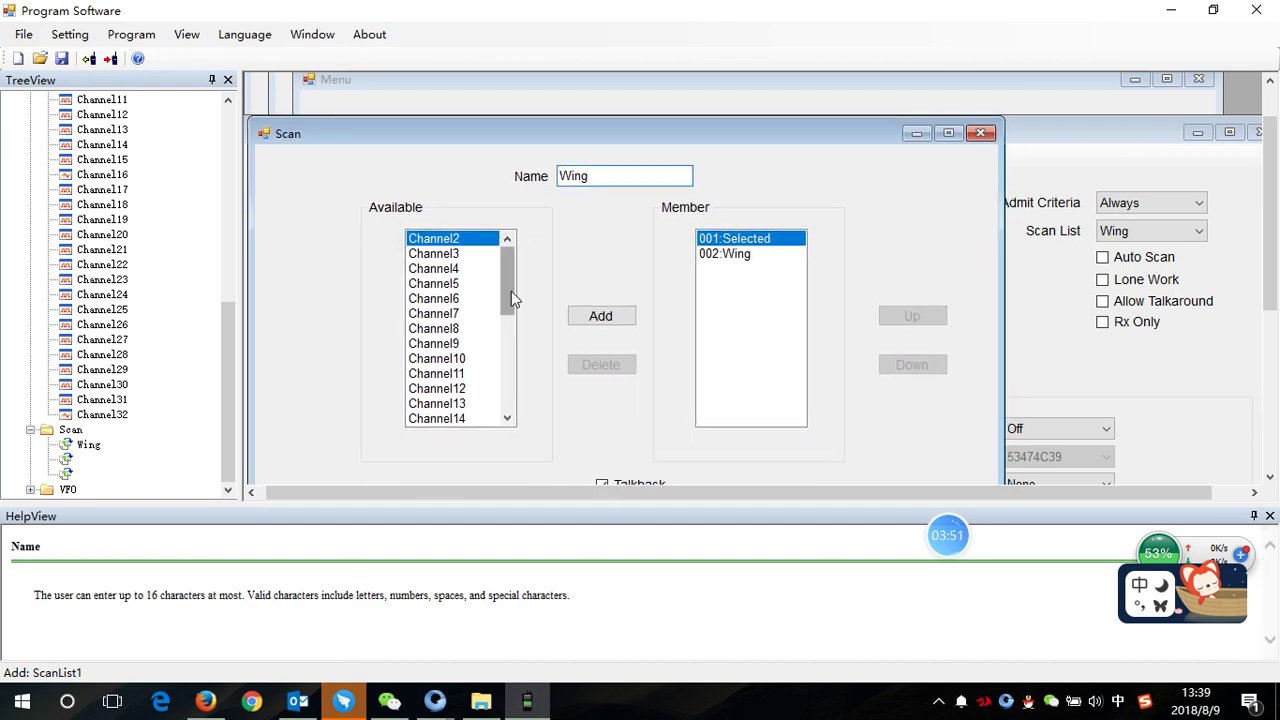
left_click(916, 133)
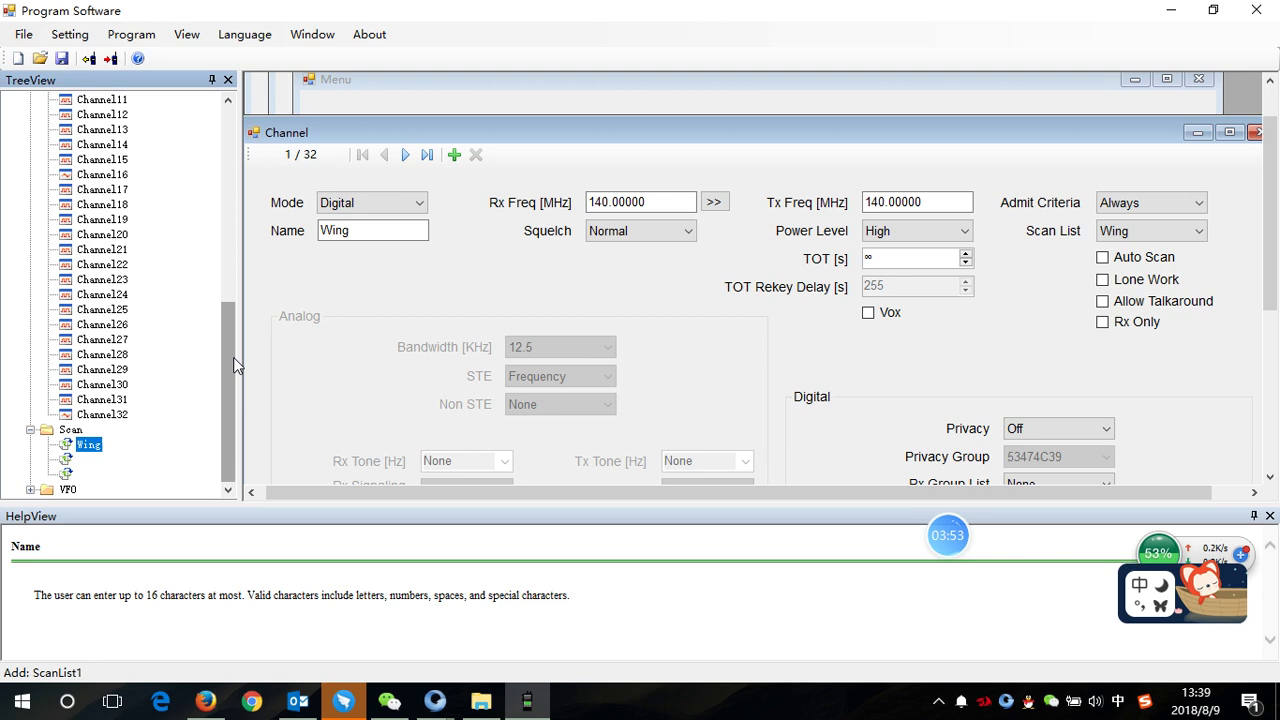
- Rename Channel2 with the name of the third digital contact
left_click_drag(233, 357, 222, 173)
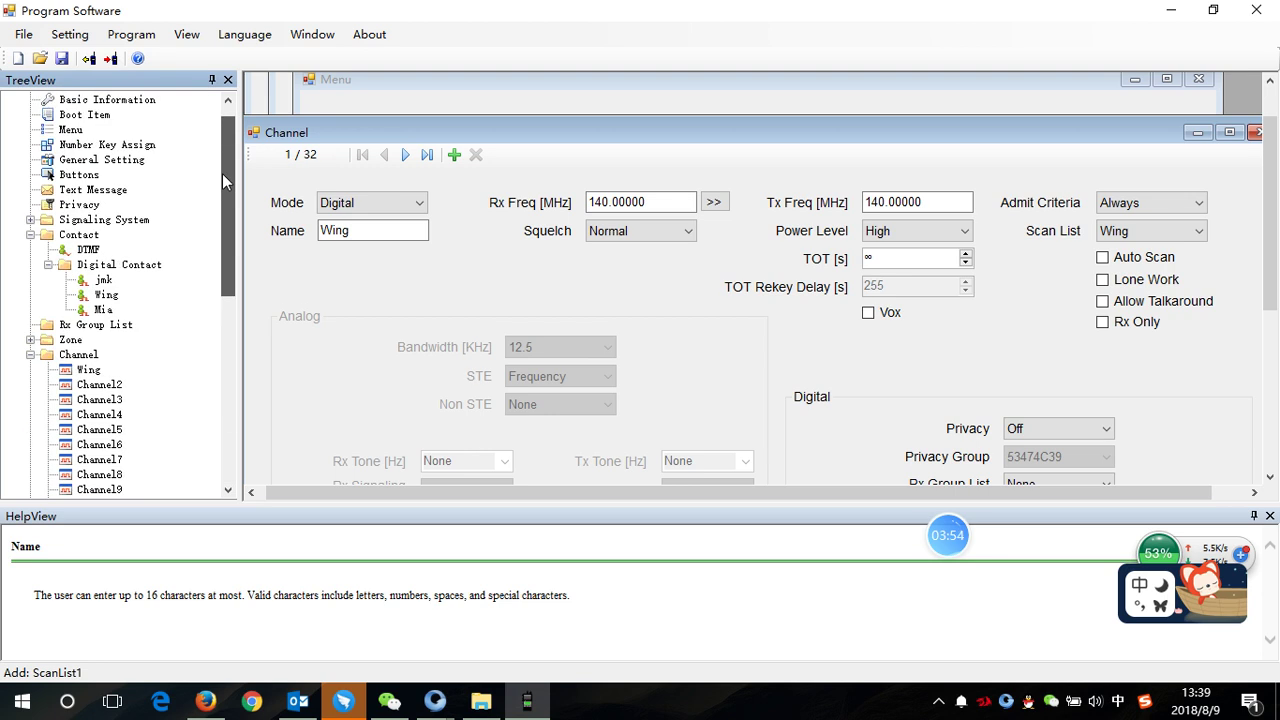
left_click(89, 386)
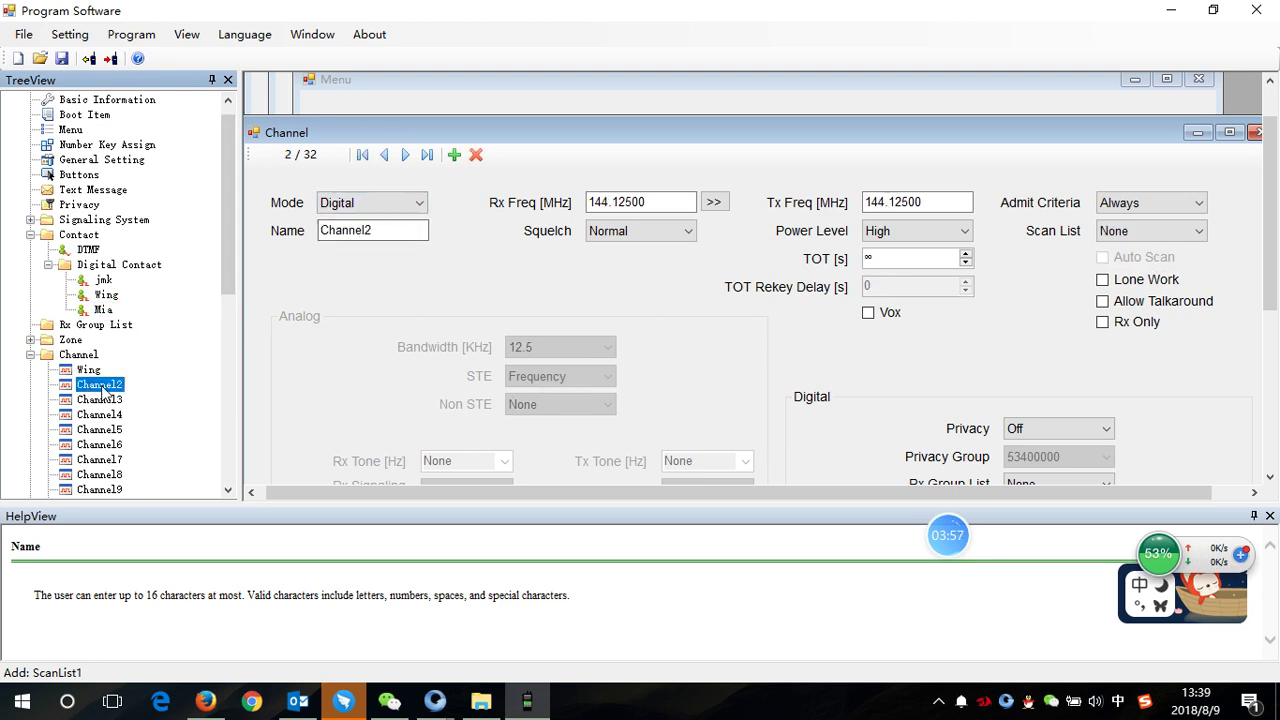
double_click(392, 231)
type("M")
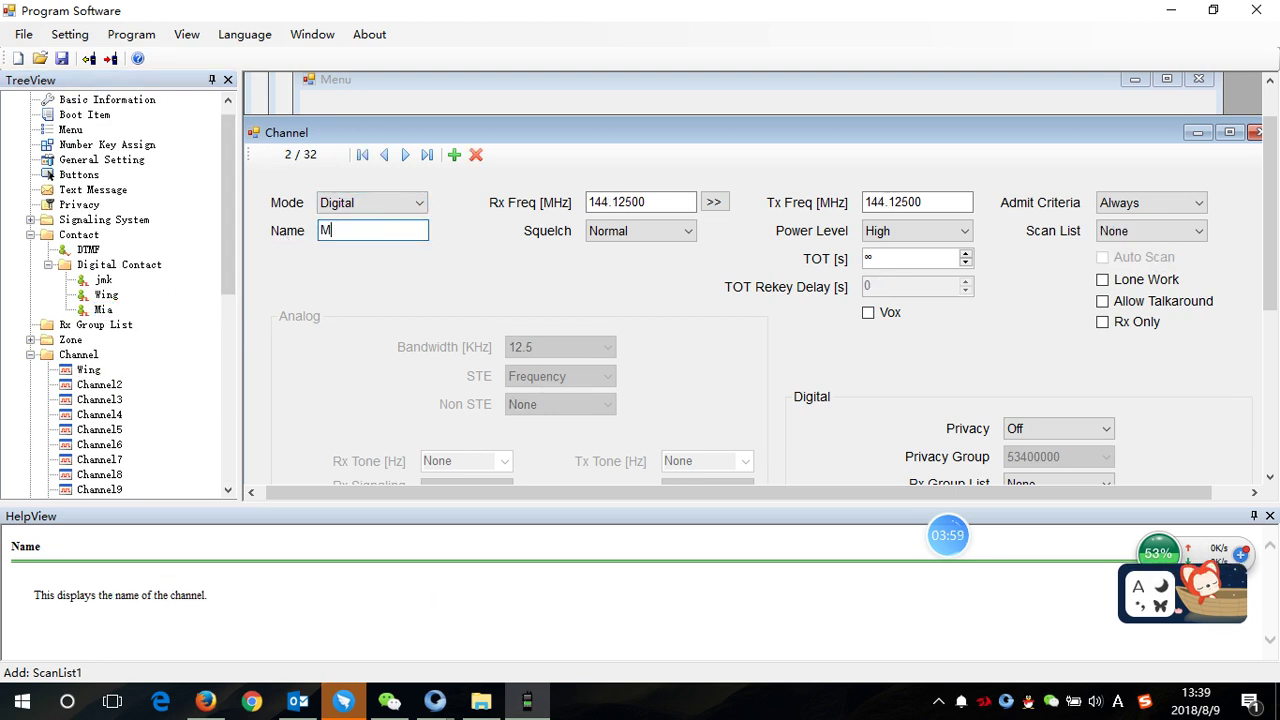
type("ia")
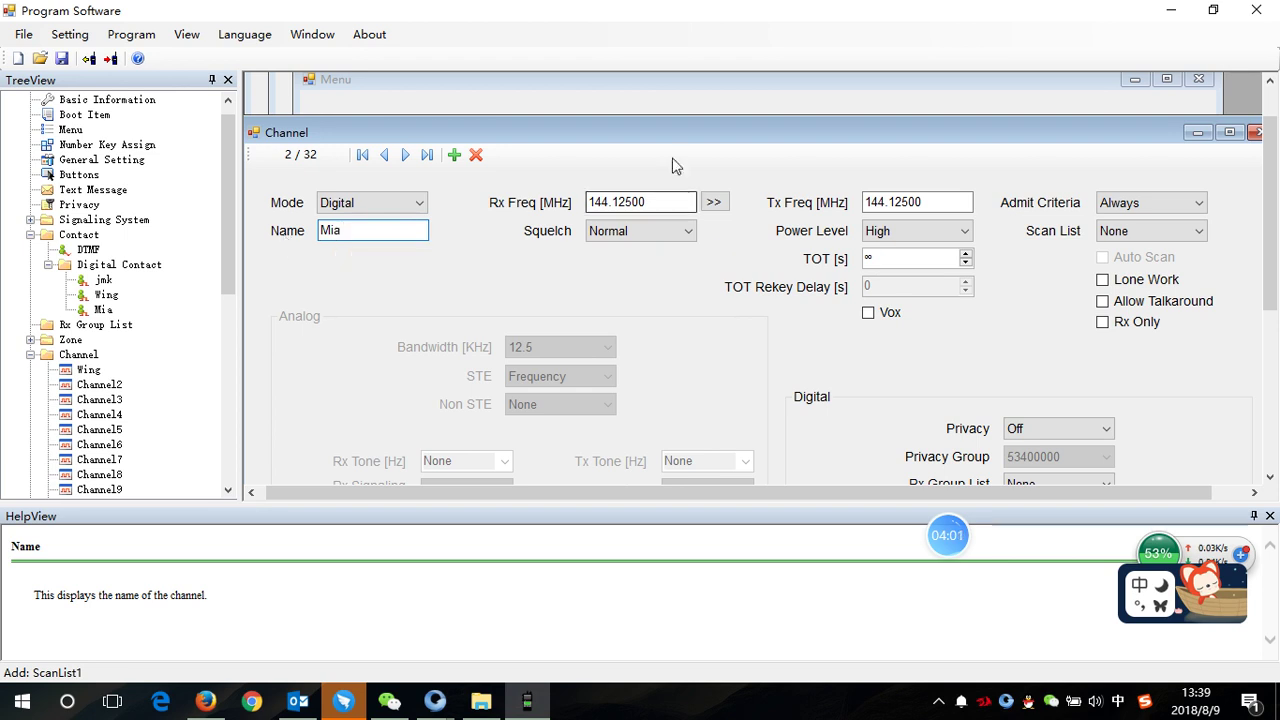
- Set the second channel's receive frequency to 145.000 MHz
left_click(660, 200)
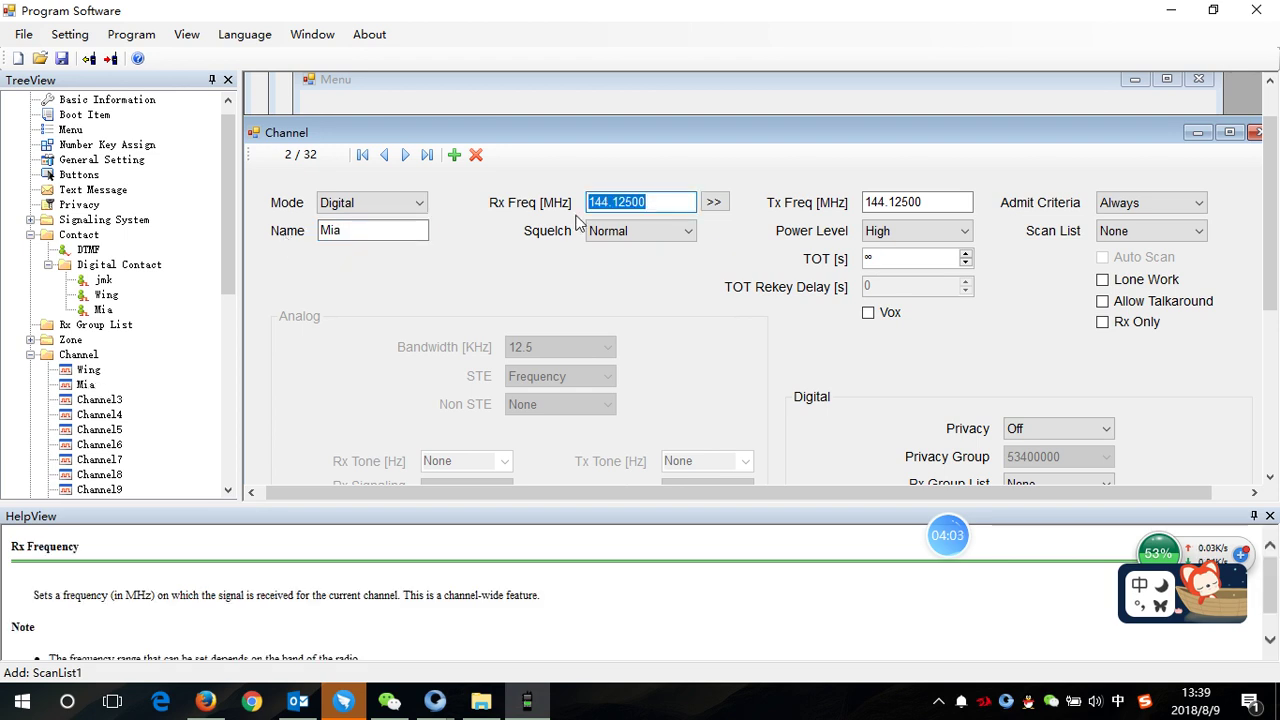
type("1450")
key("period")
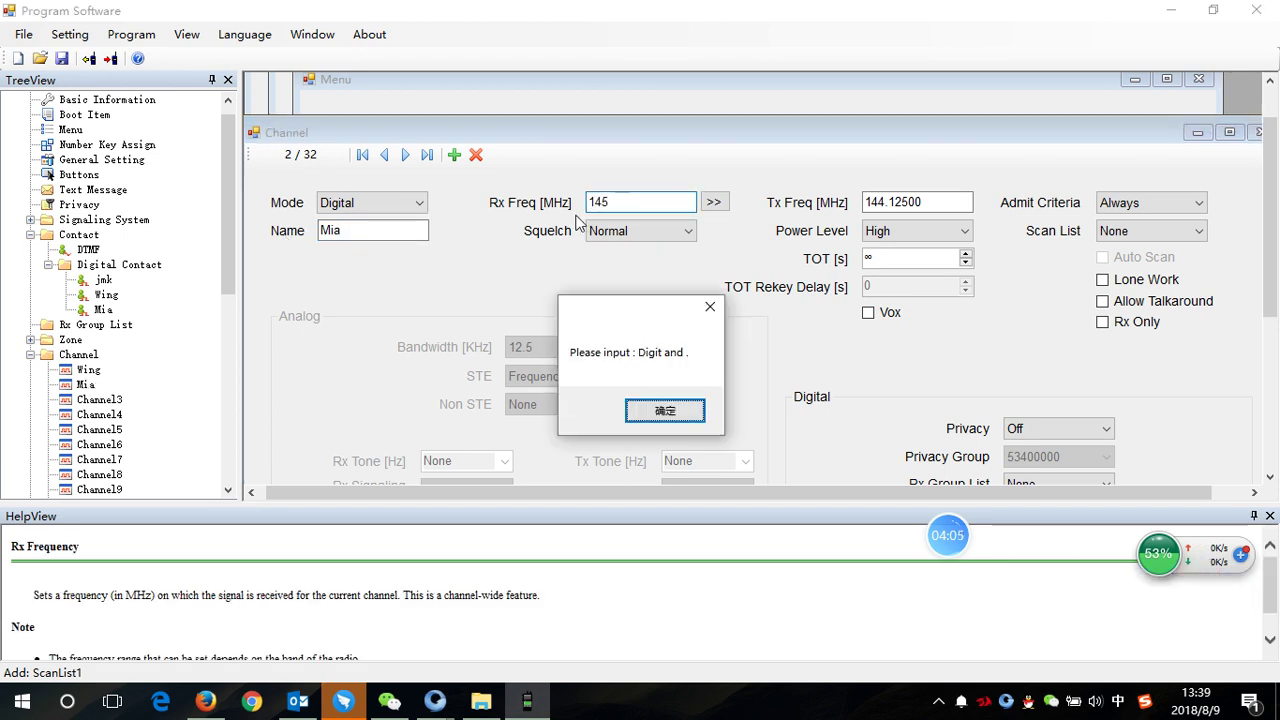
left_click(665, 410)
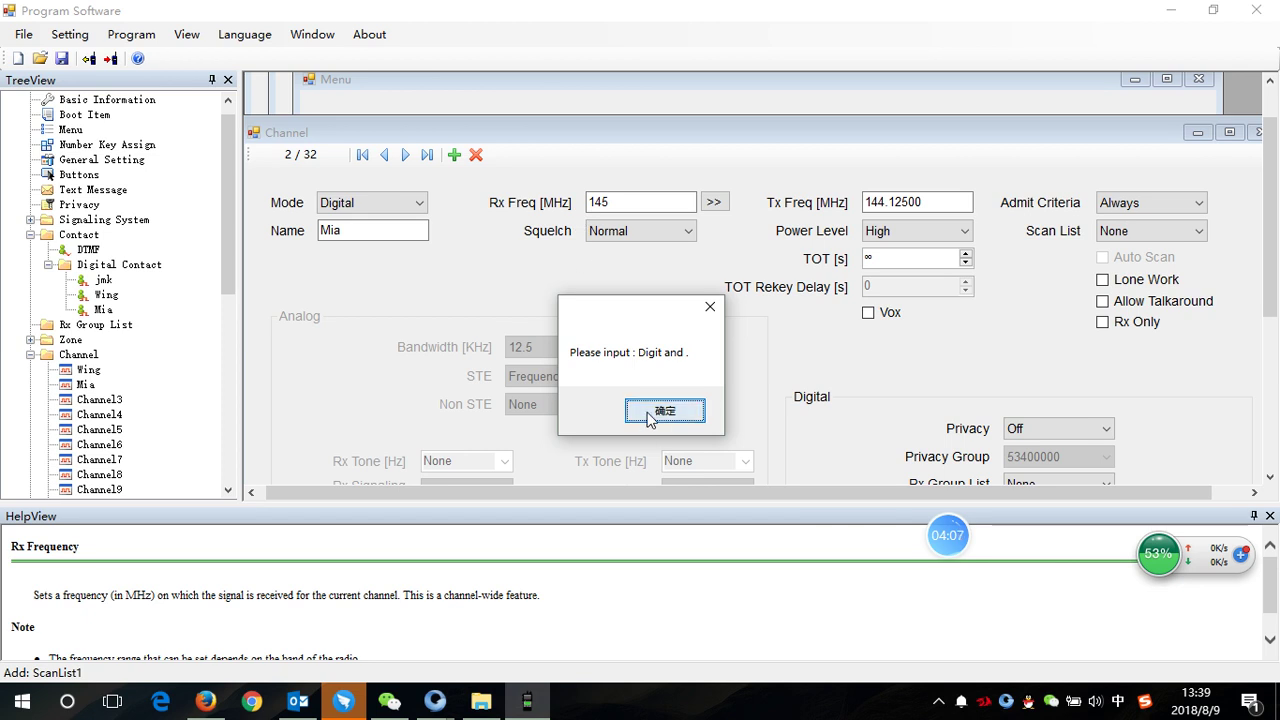
key("period")
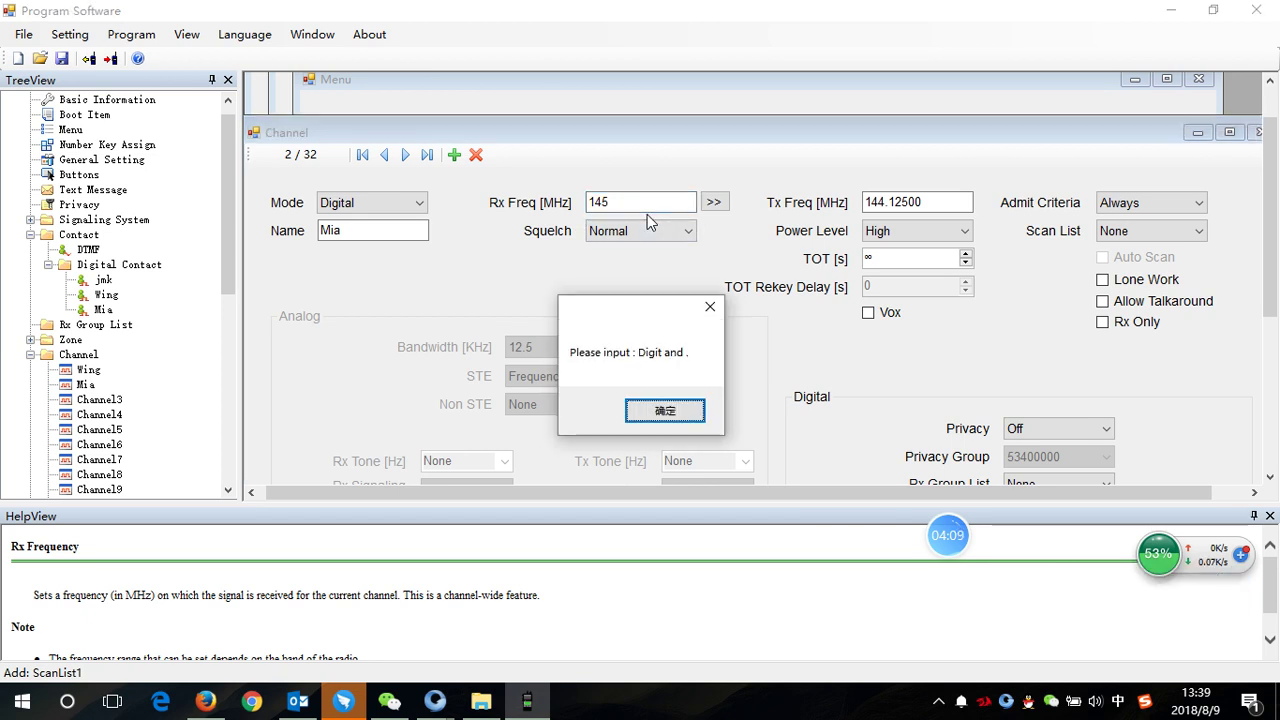
key("Return")
key("shift")
type(".000")
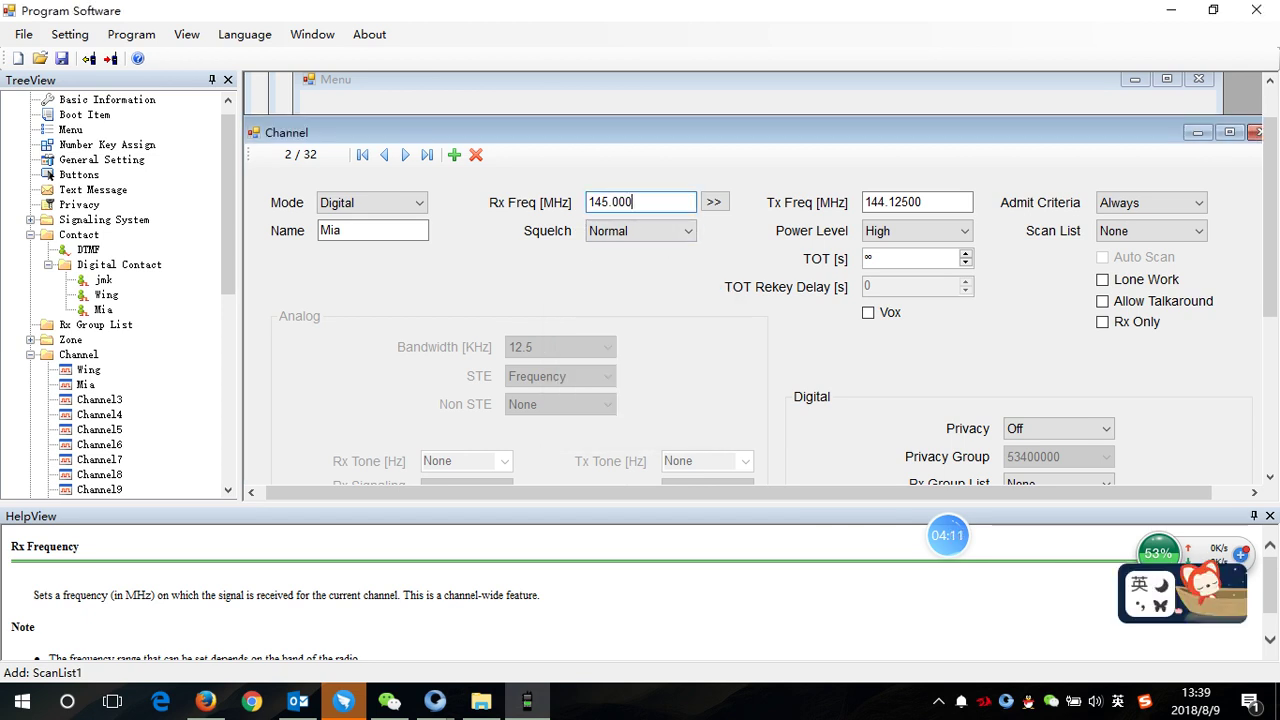
- Set the second channel's transmit frequency to 150.000 MHz
key("Tab")
type("1")
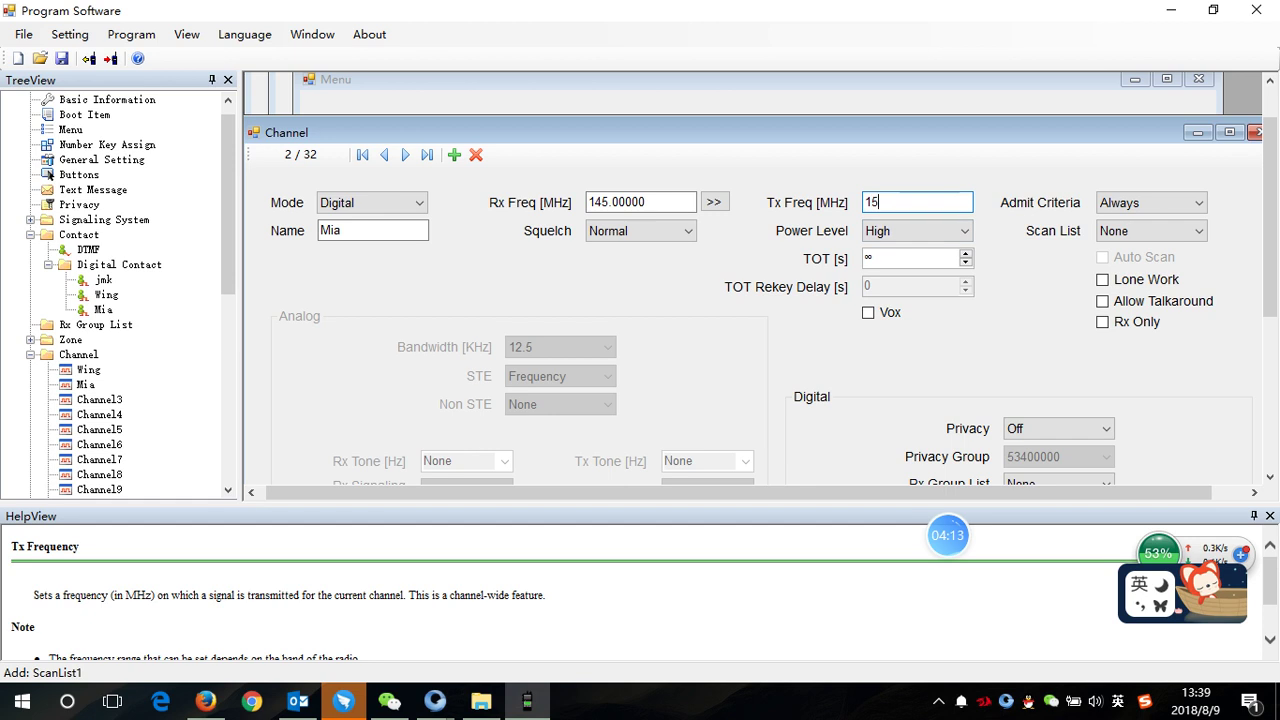
type("50.00")
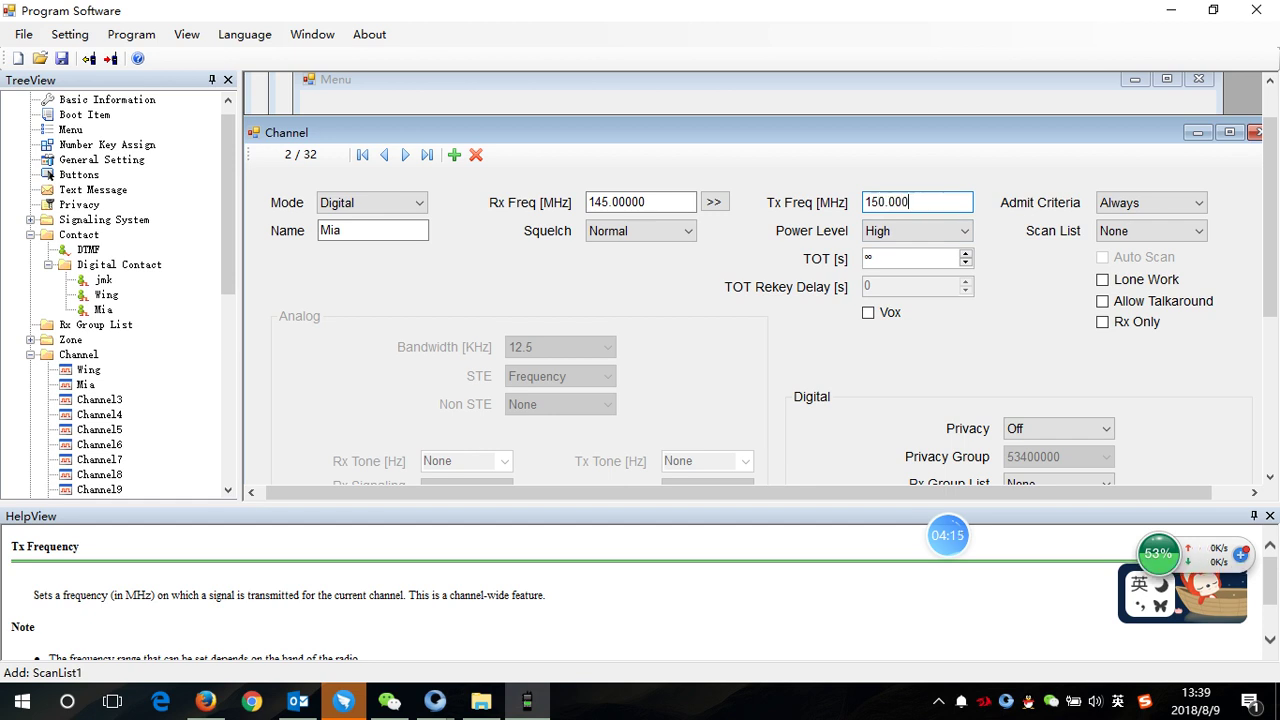
key("Tab")
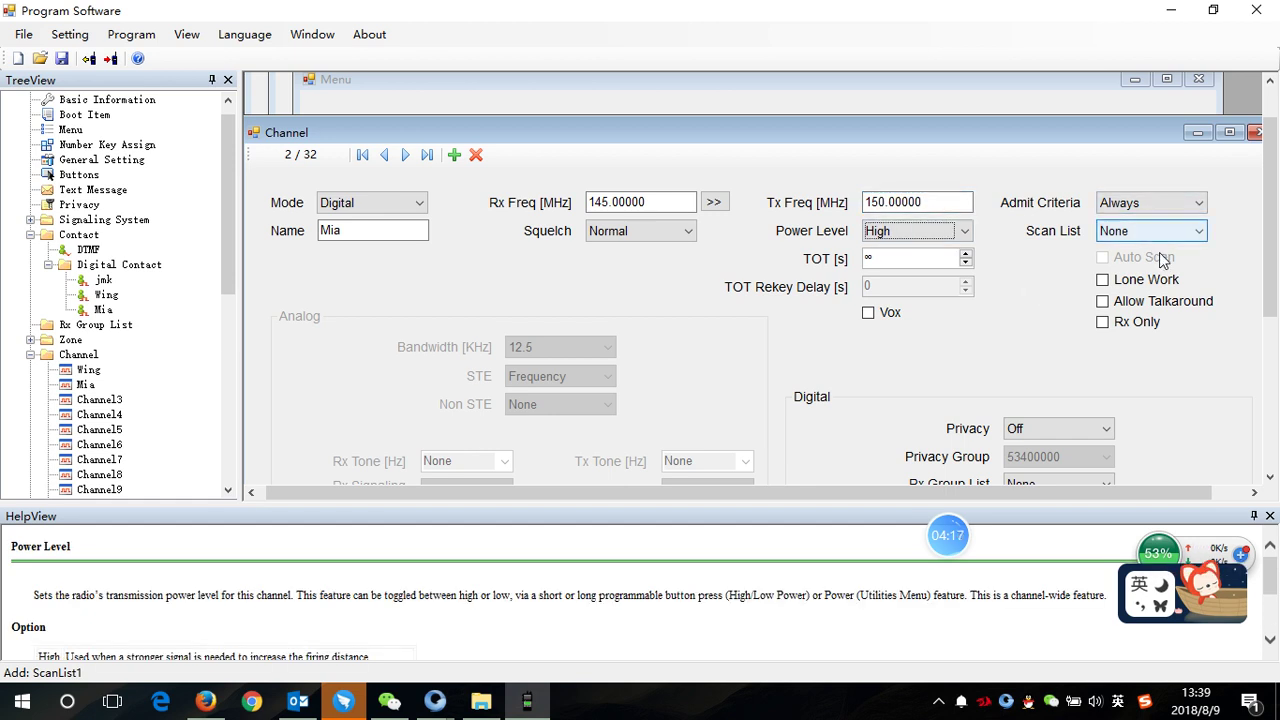
- Assign the second channel its same-named contact, with Rx group list None, repeater slot 1 and color code 1
left_click_drag(1273, 200, 1273, 310)
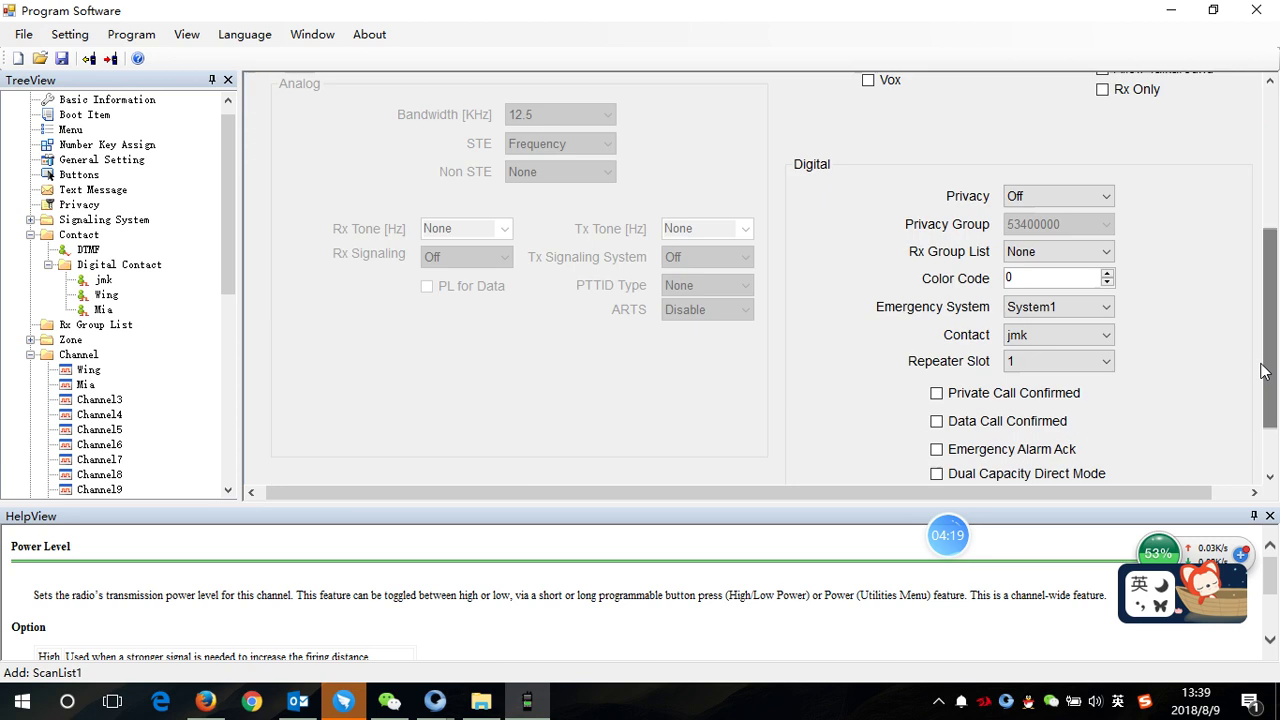
left_click(1077, 255)
left_click(1050, 268)
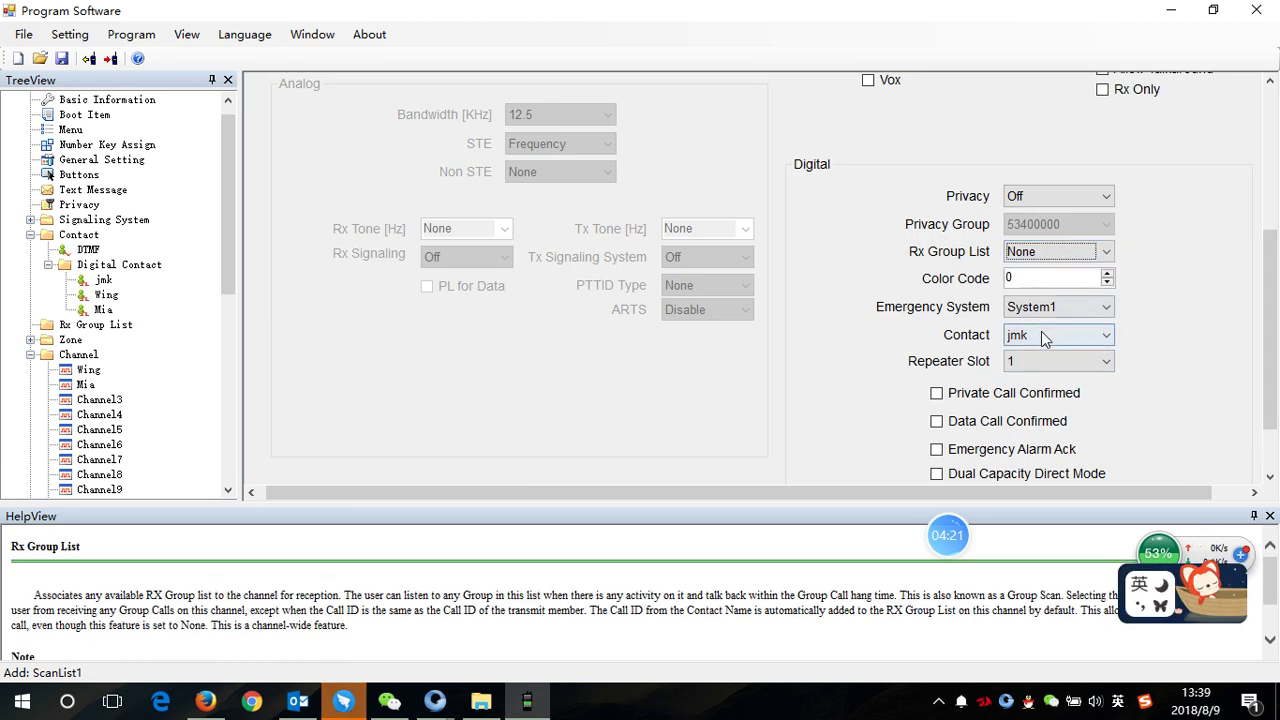
left_click(1041, 334)
left_click(1022, 399)
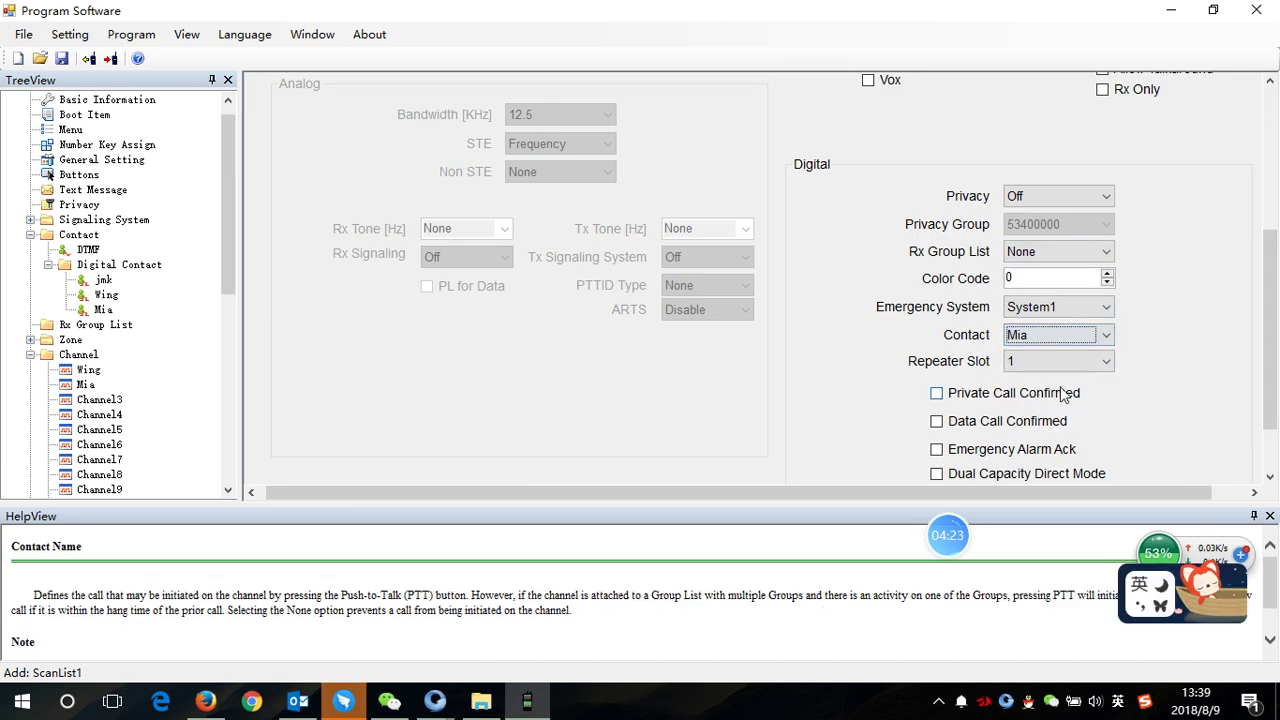
left_click(1060, 370)
left_click(1045, 377)
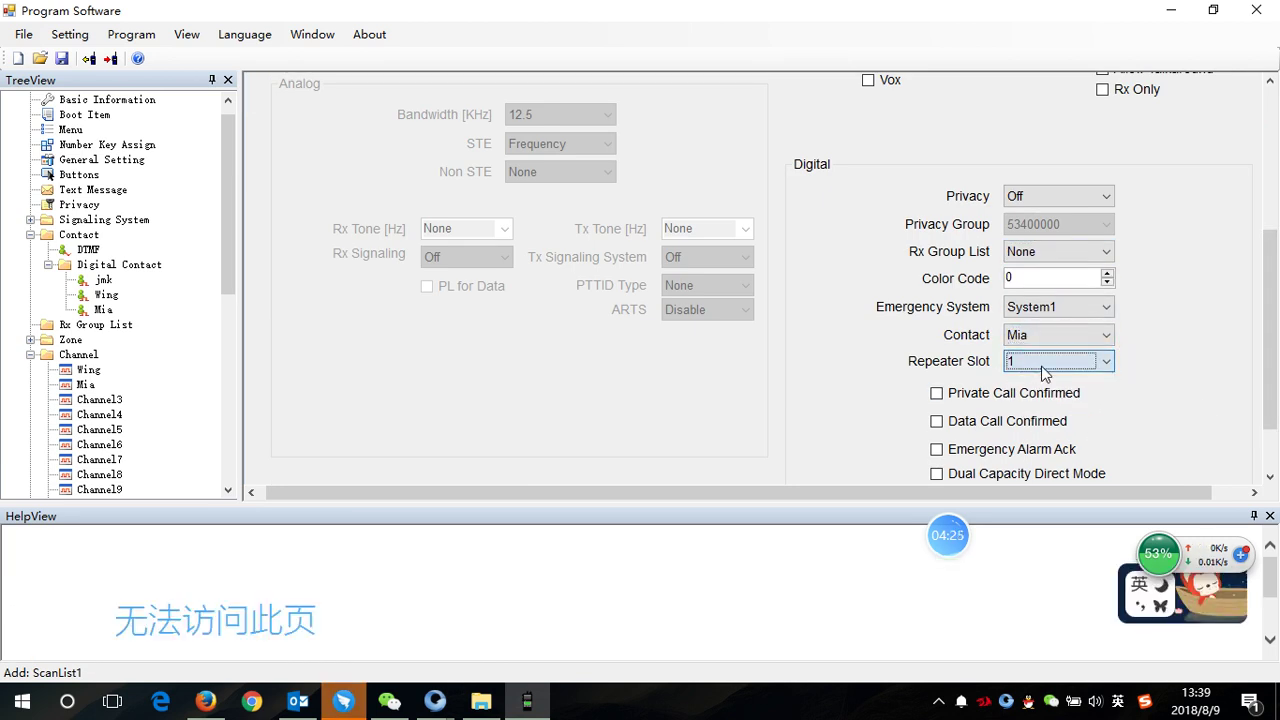
left_click(1107, 273)
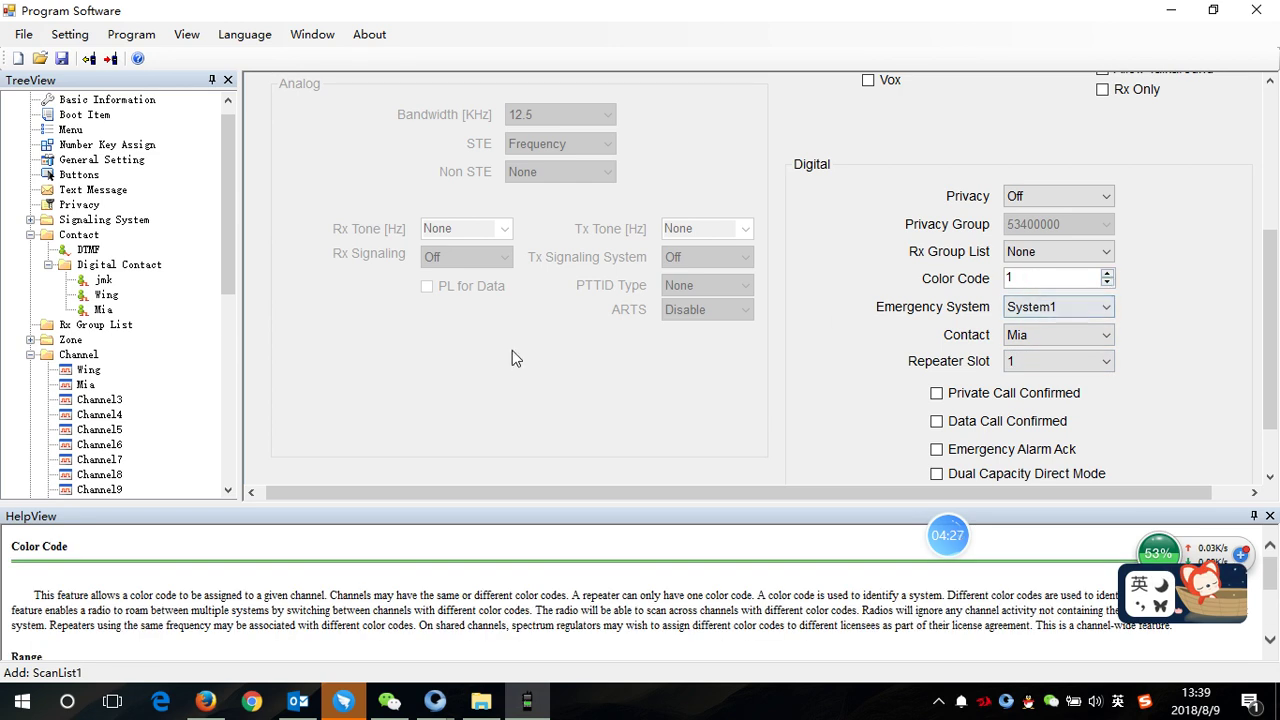
- Add the renamed second channel to the members of the existing scan list and rename the list W/M
left_click_drag(226, 267, 226, 454)
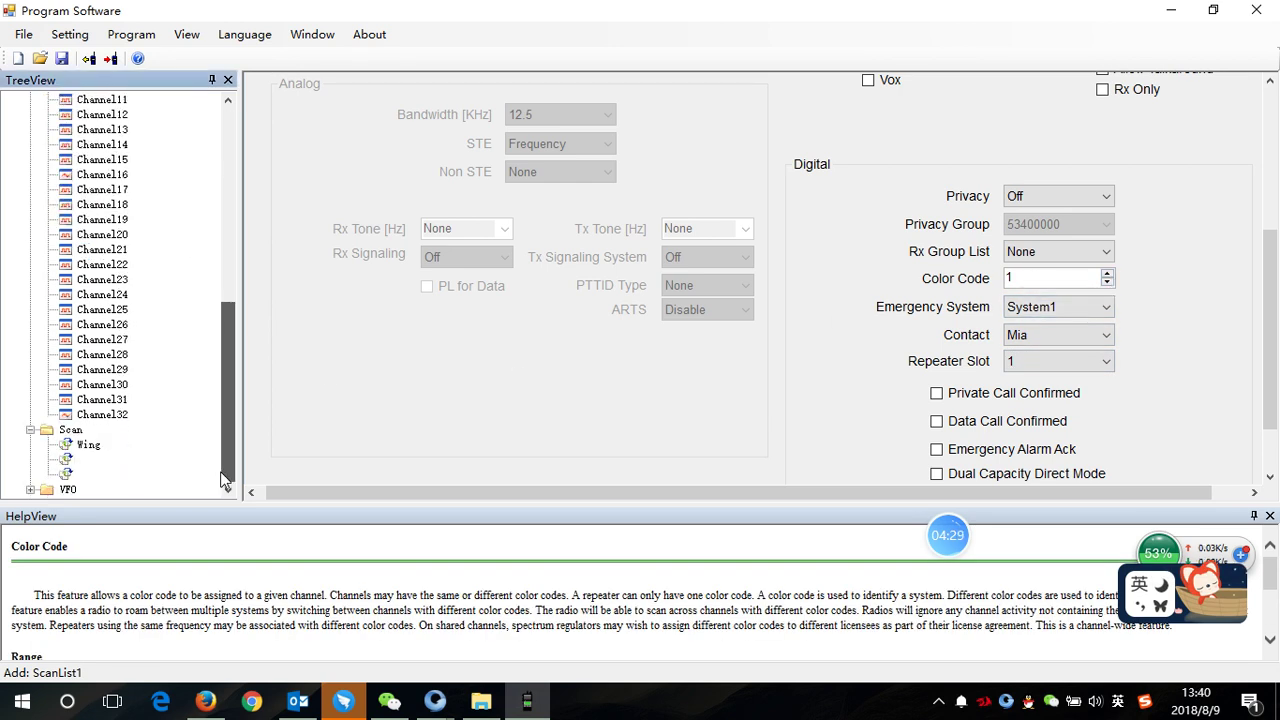
double_click(83, 457)
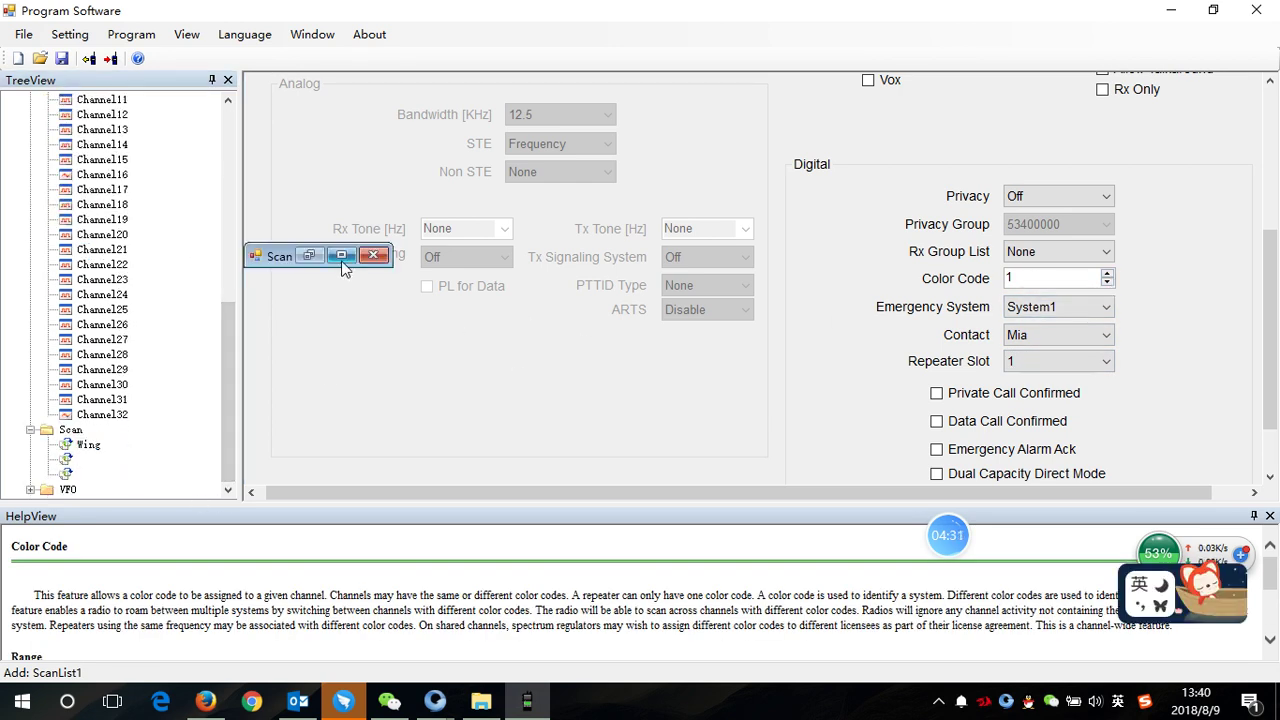
left_click(311, 255)
left_click(603, 315)
left_click(632, 319)
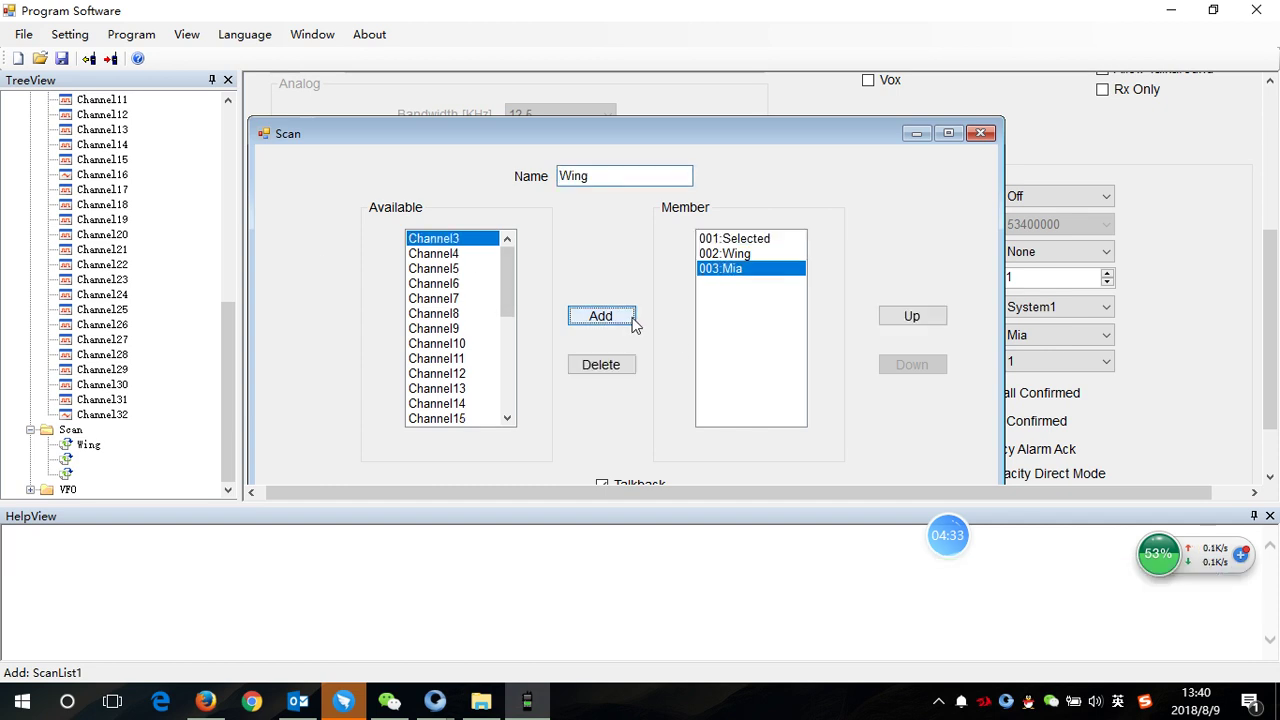
left_click(611, 176)
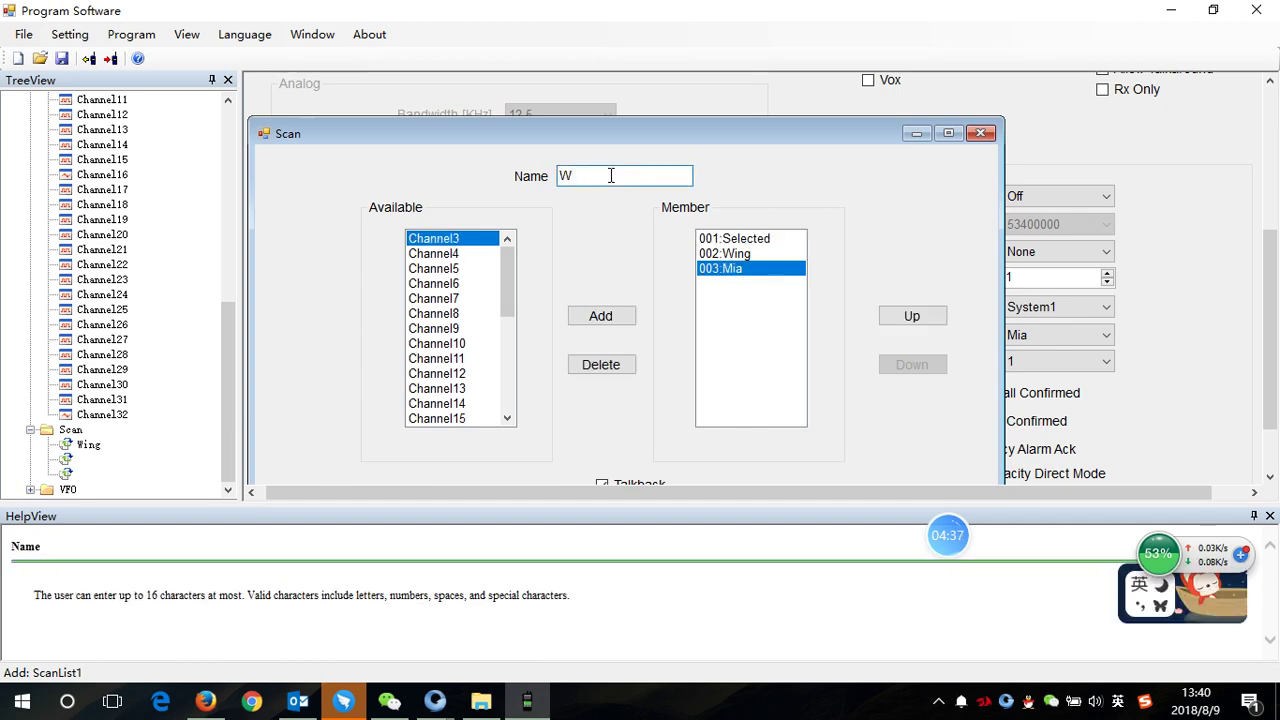
key("Caps_Lock")
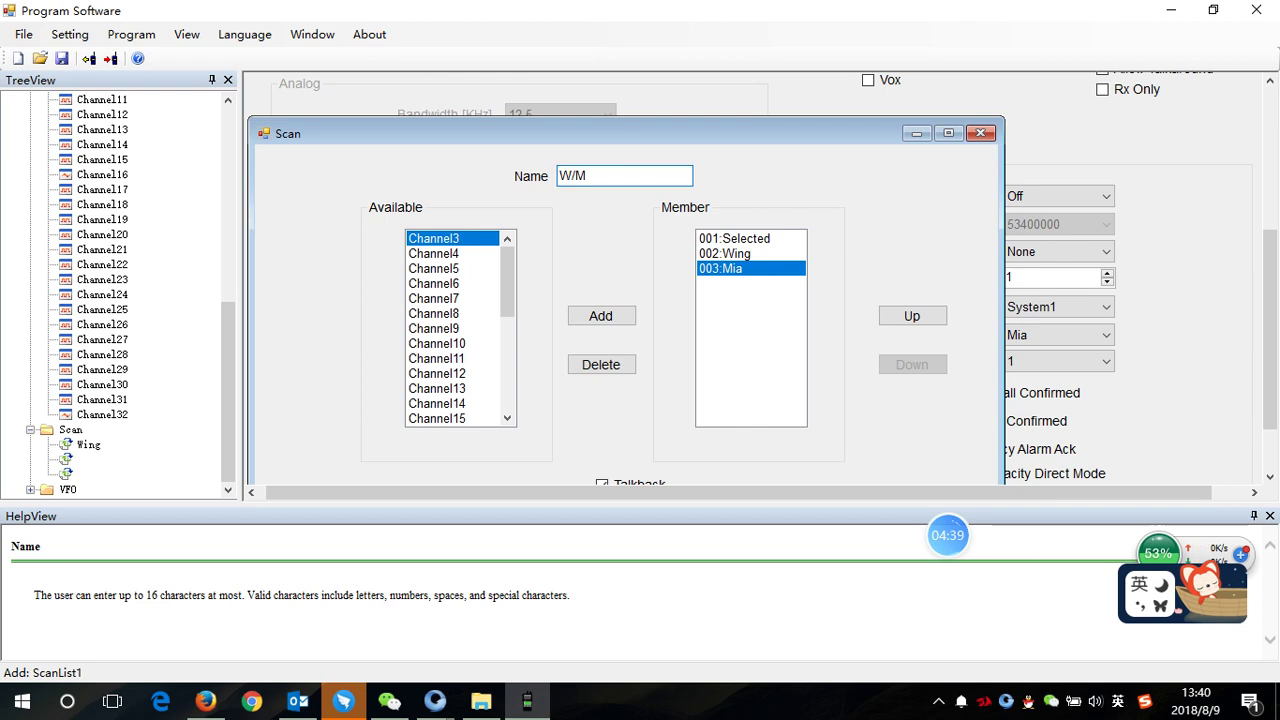
- Assign scan list W/M to the second channel
left_click(1157, 163)
scroll(1272, 262, "up", 3)
left_click(1135, 243)
left_click(1116, 281)
- Select W/M as the scan list of the first channel
left_click_drag(226, 312, 228, 140)
left_click(88, 326)
left_click(1135, 246)
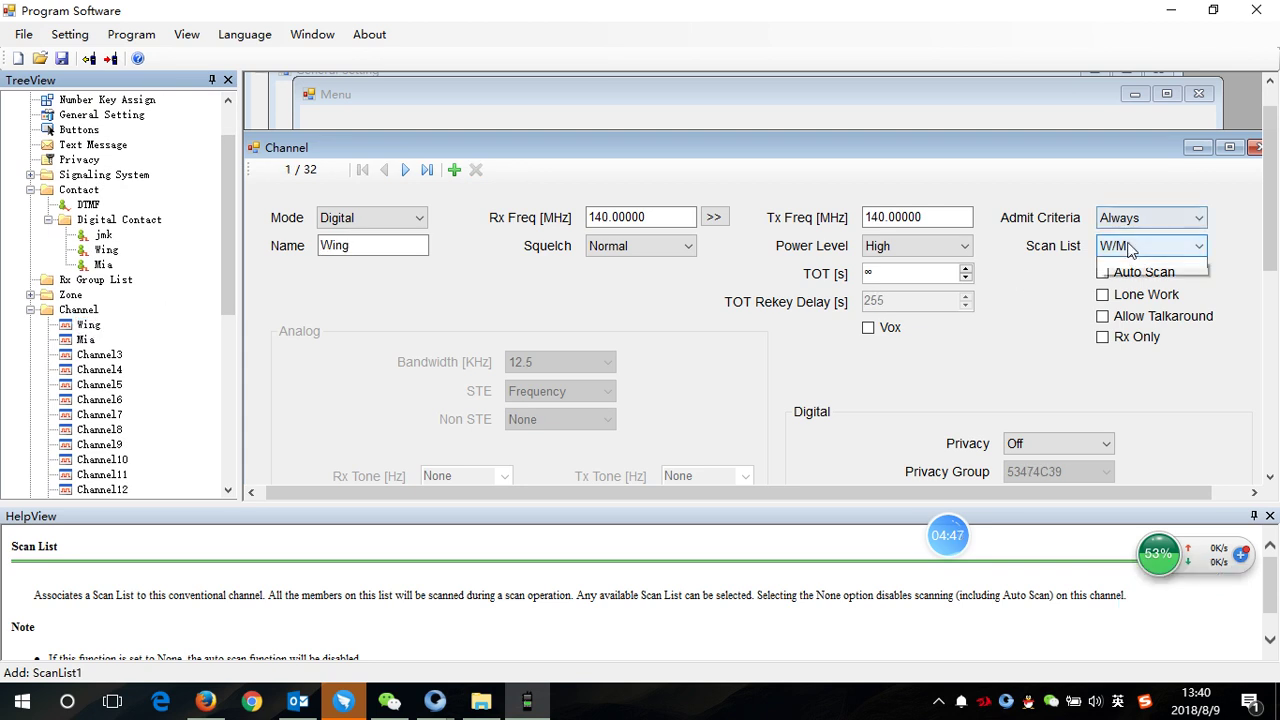
left_click(1125, 280)
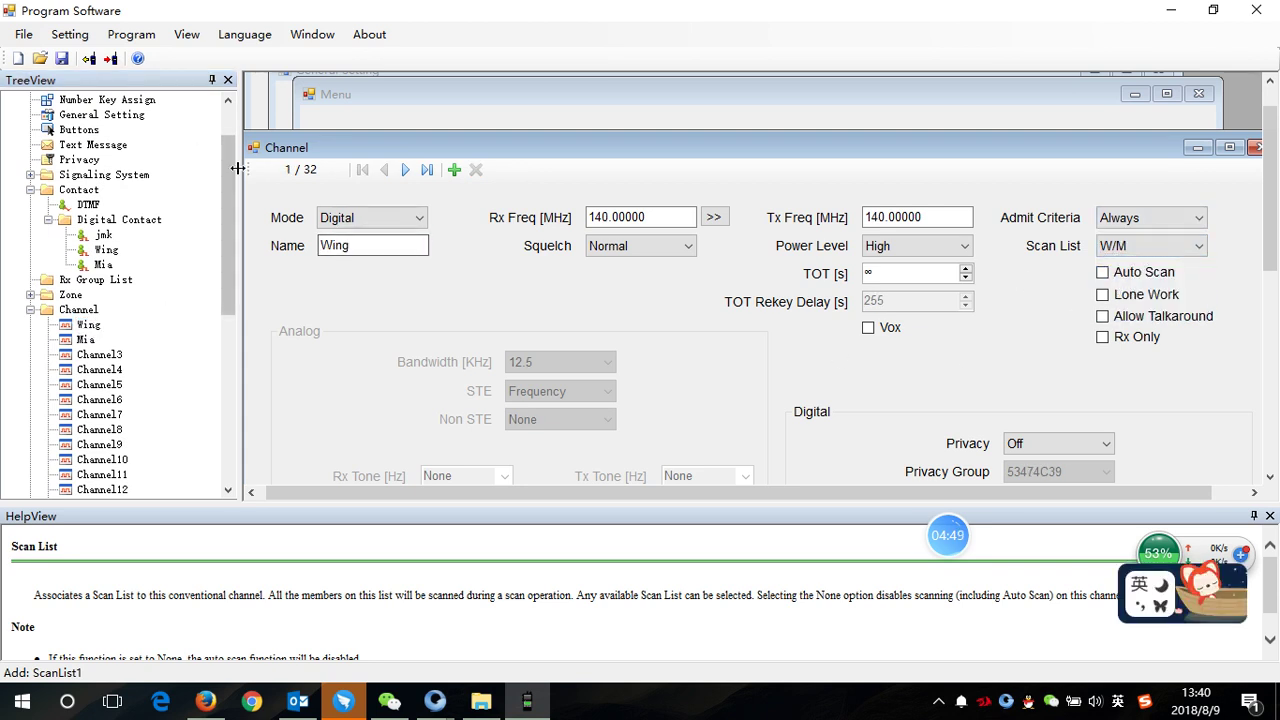
- Set the SK1 button's short press function to Scan On/Off
left_click_drag(230, 167, 230, 140)
left_click(74, 145)
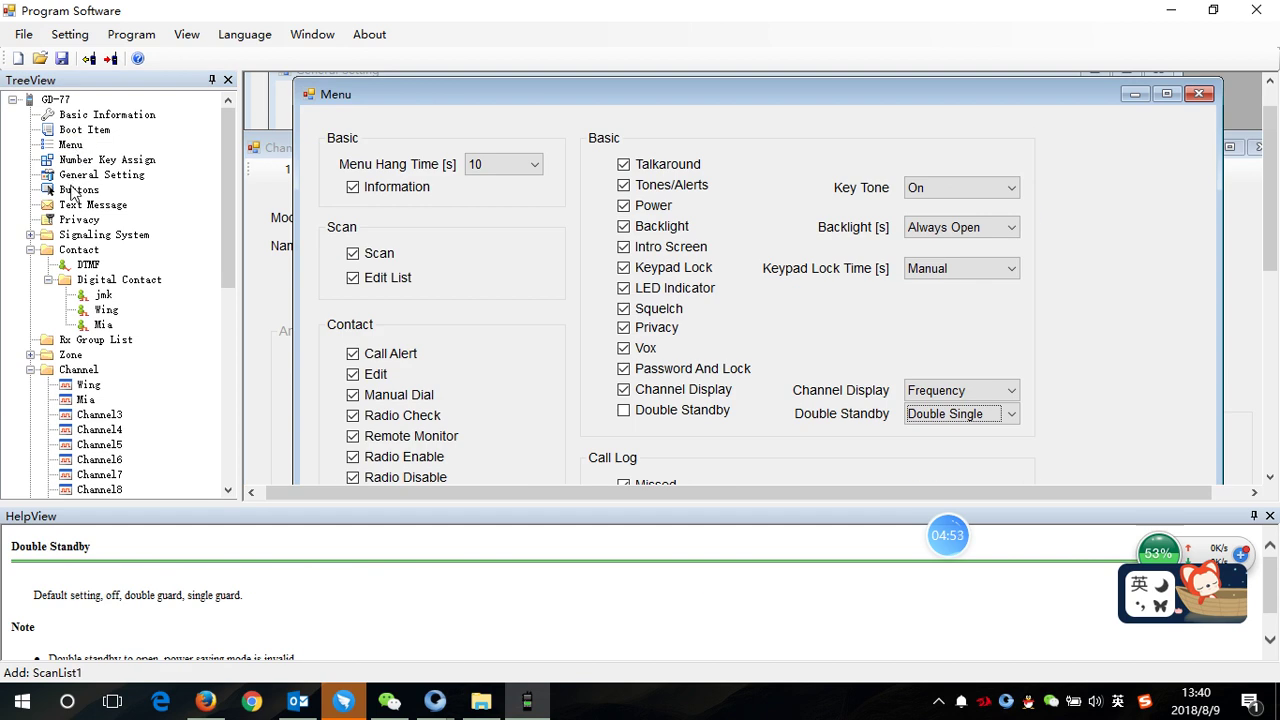
left_click(74, 190)
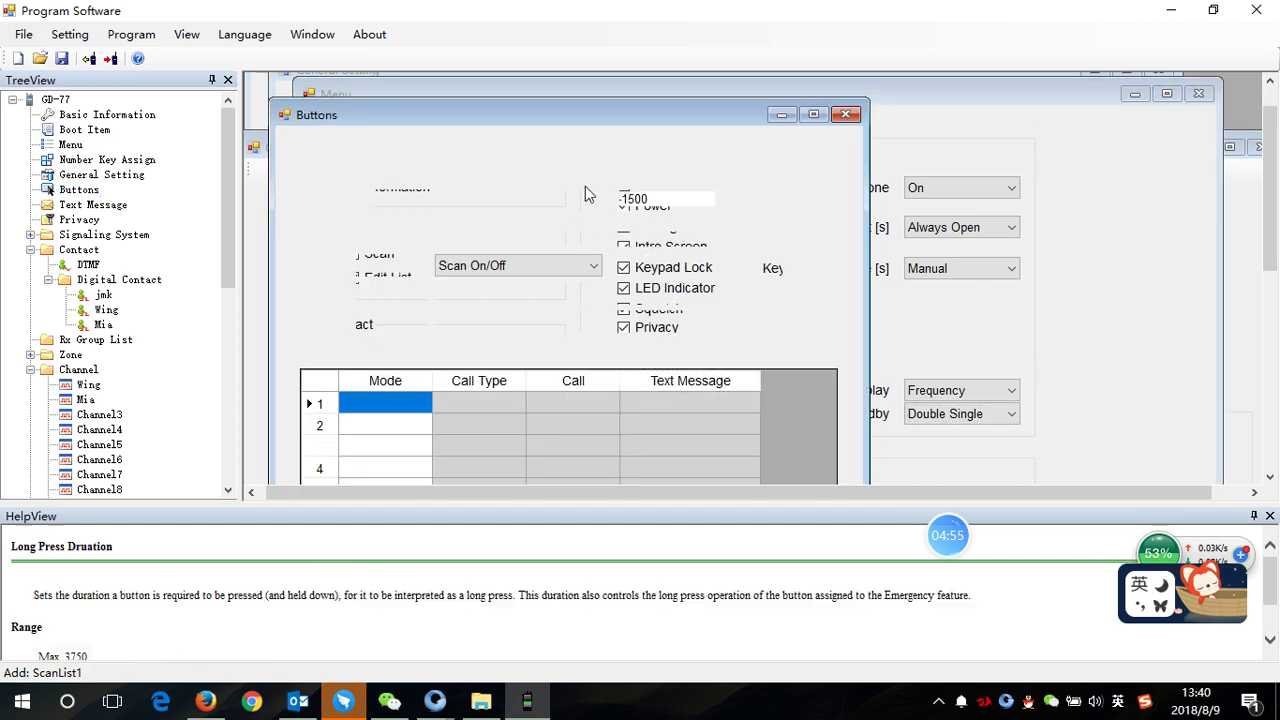
left_click(485, 265)
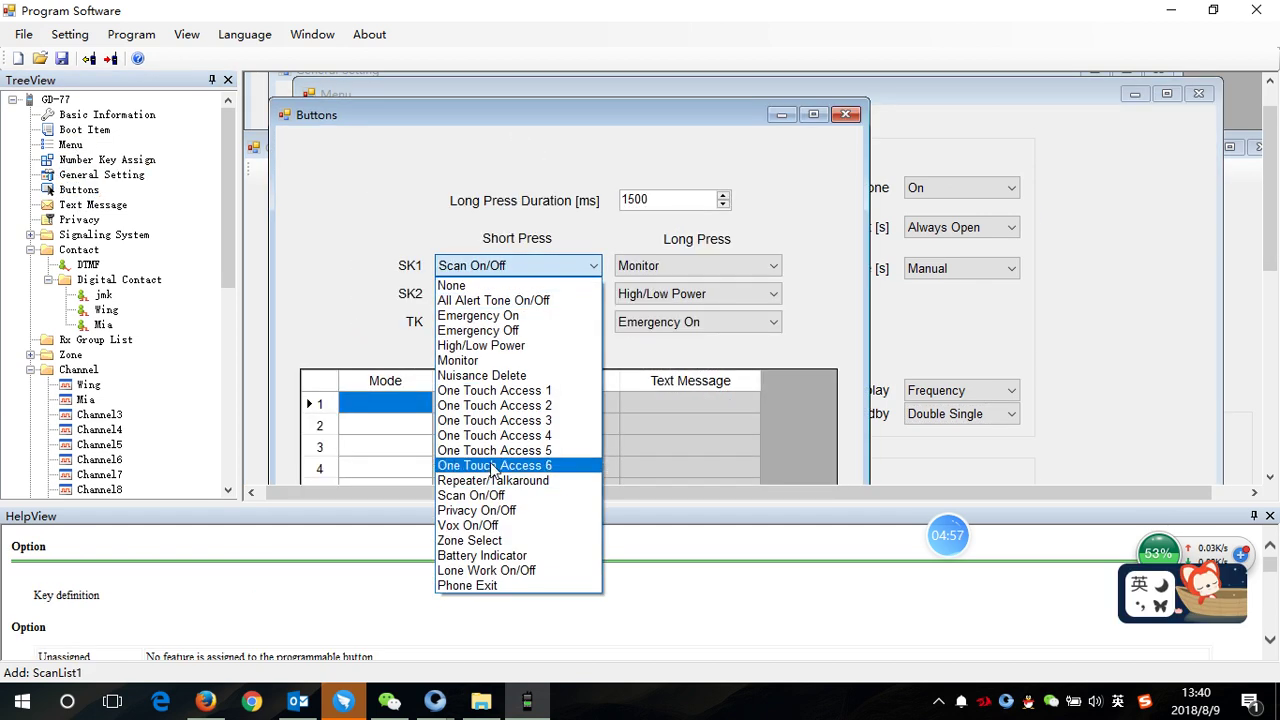
left_click(470, 495)
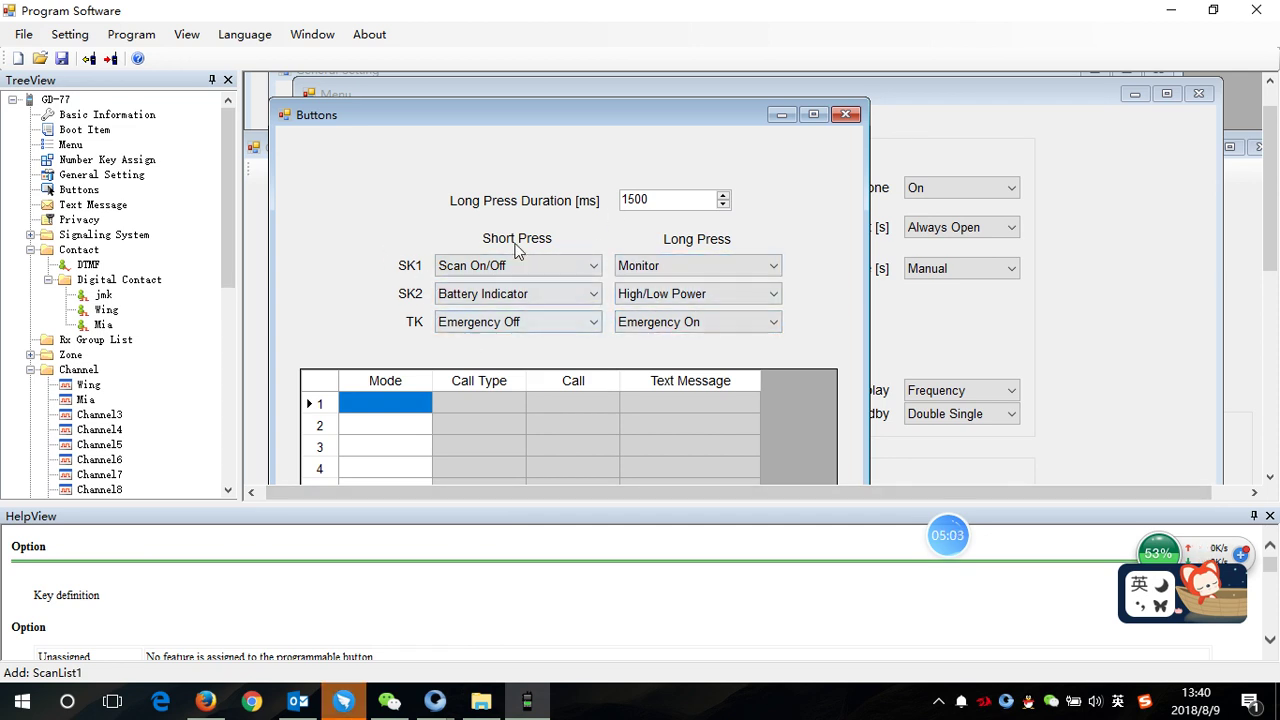
left_click_drag(333, 117, 314, 105)
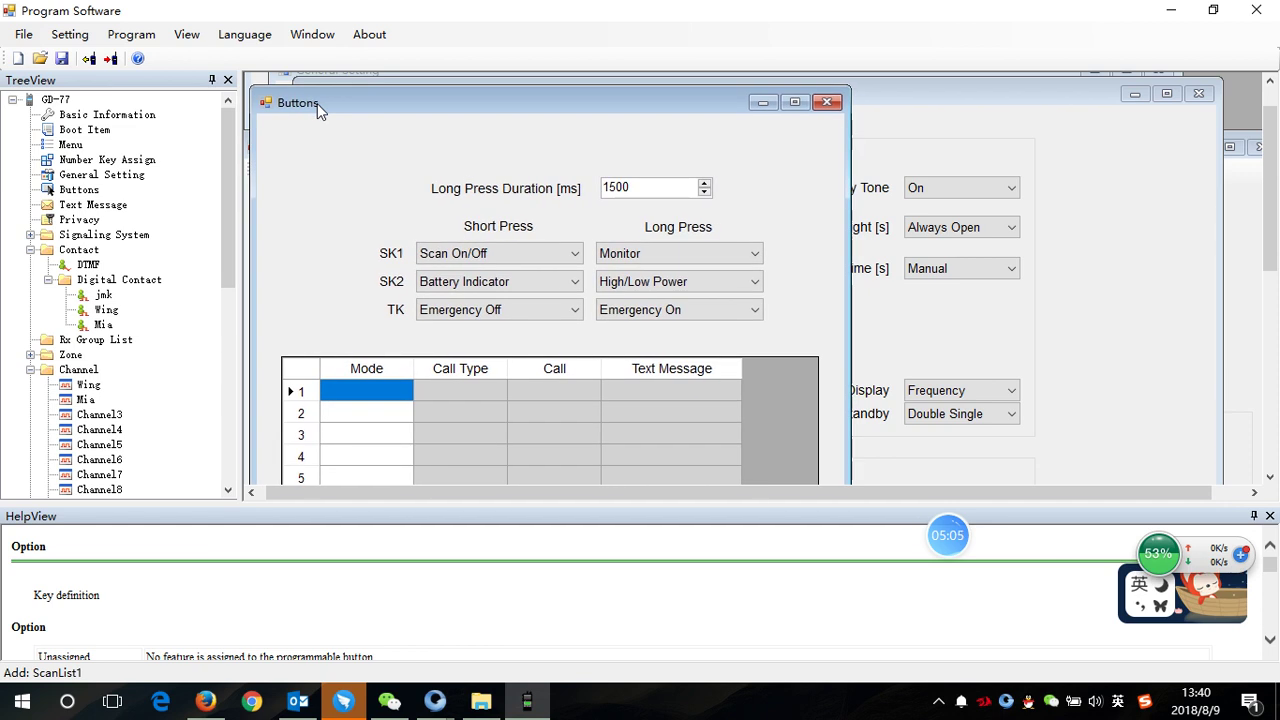
- Write the configuration to the radio and close the completion message
left_click(111, 59)
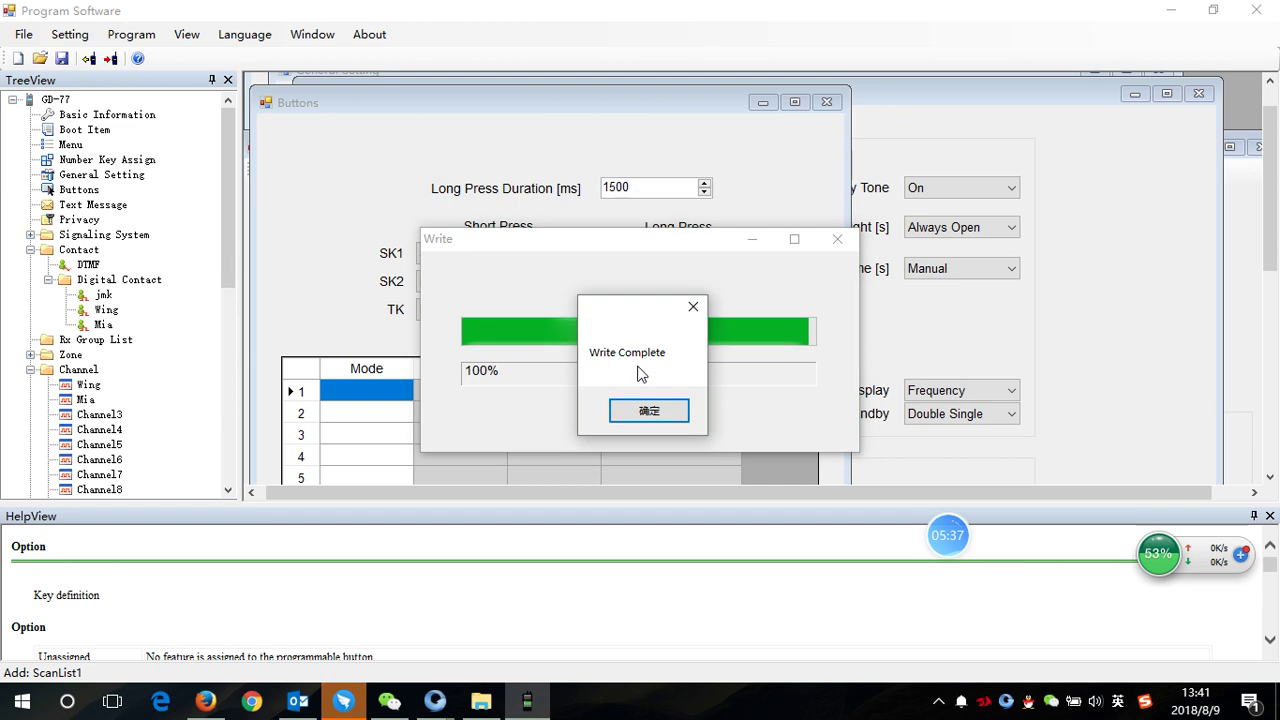
left_click(670, 413)
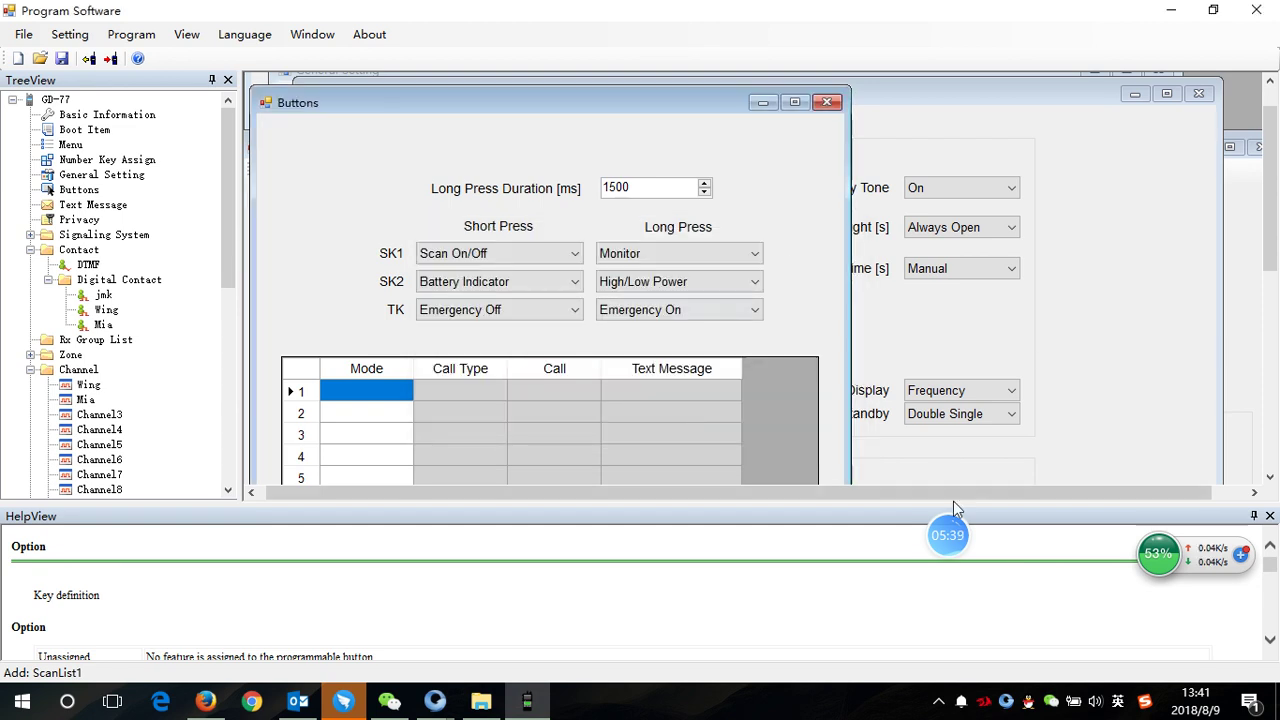